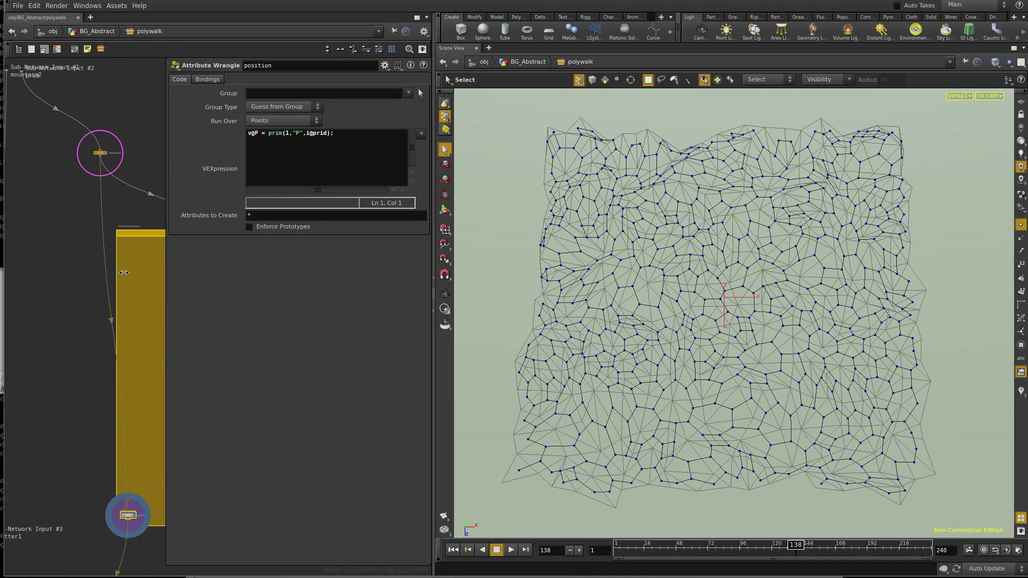
Step: Shrink the floating parameter pane, pan to the red Pathing box, and display fuse2's fused mesh
{"action": "left_click_drag", "start_coordinate": [168, 566], "coordinate": [245, 425]}
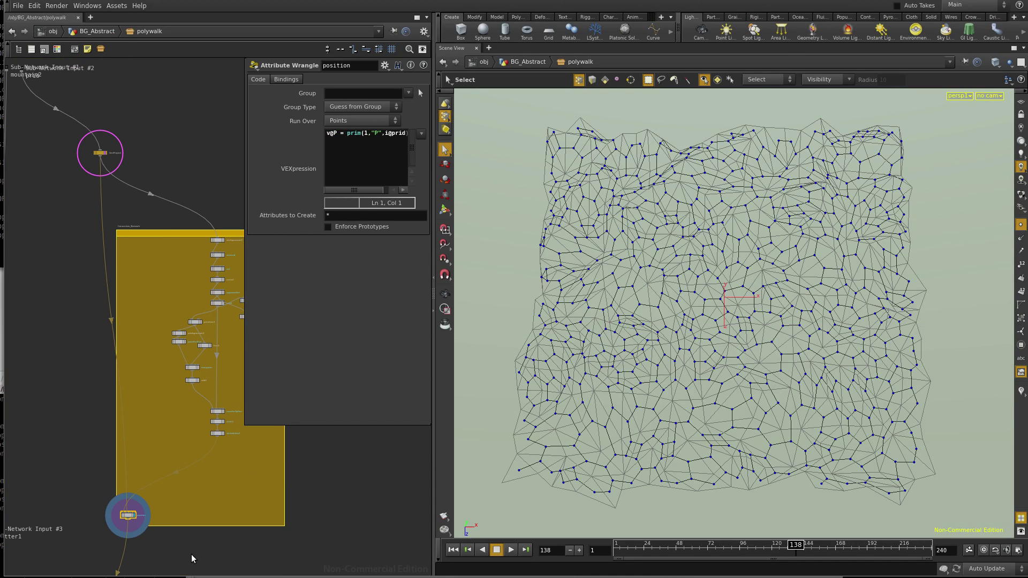
{"action": "middle_click_drag", "start_coordinate": [187, 536], "coordinate": [206, 370]}
{"action": "middle_click_drag", "start_coordinate": [195, 416], "coordinate": [222, 321]}
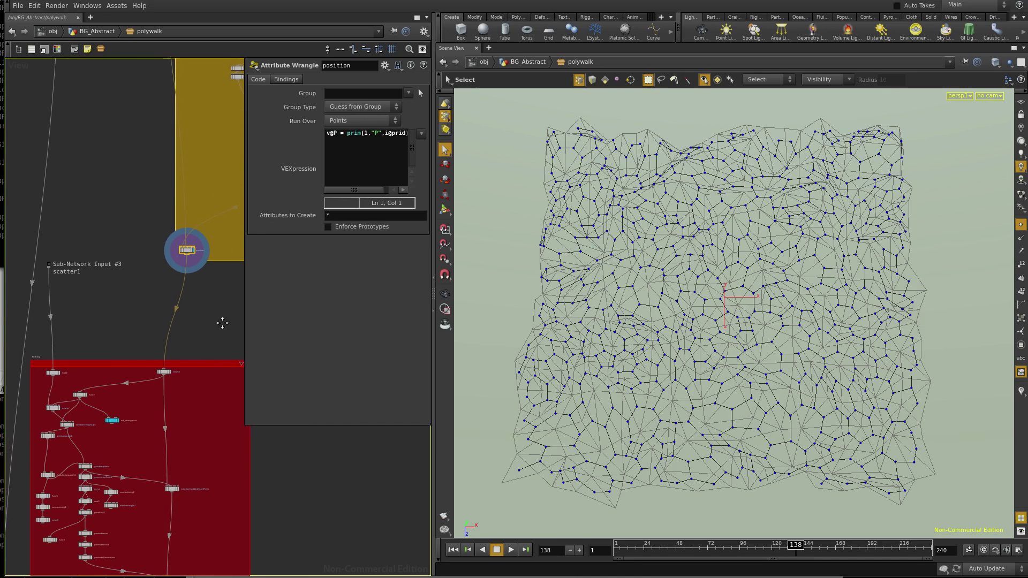
{"action": "scroll", "coordinate": [150, 375], "scroll_direction": "up", "scroll_amount": 4}
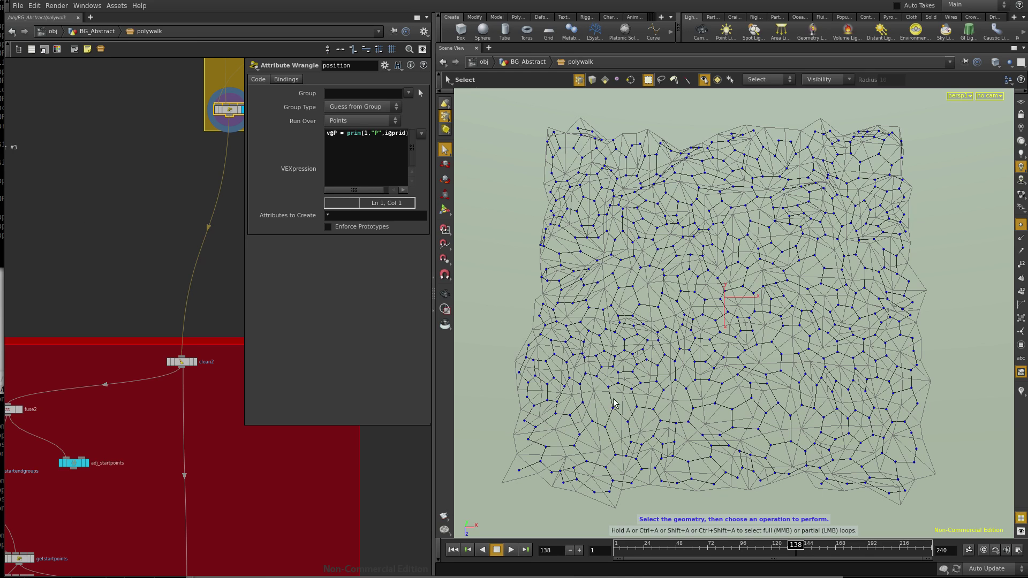
{"action": "middle_click_drag", "start_coordinate": [101, 486], "coordinate": [212, 408]}
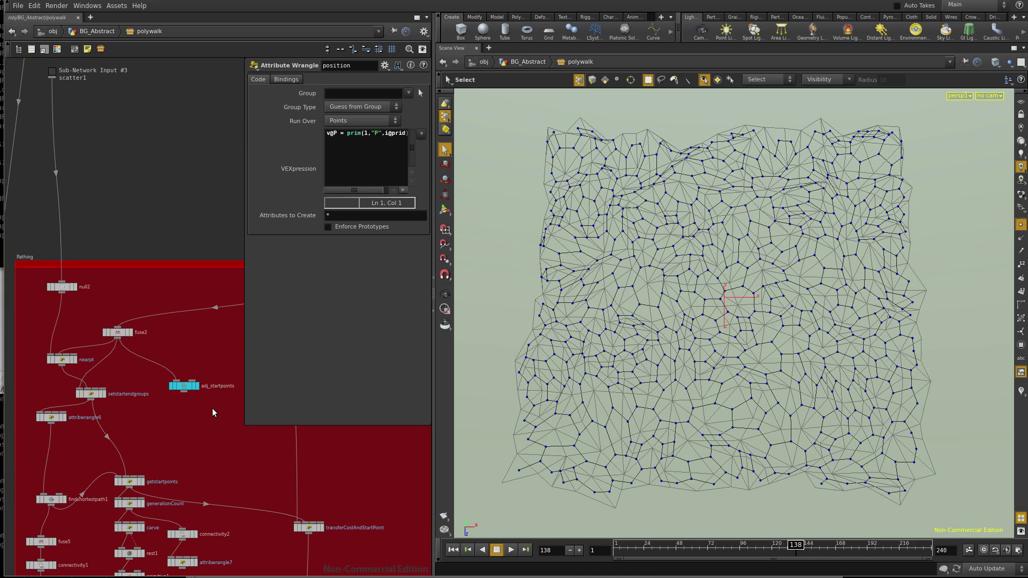
{"action": "left_click", "coordinate": [131, 333]}
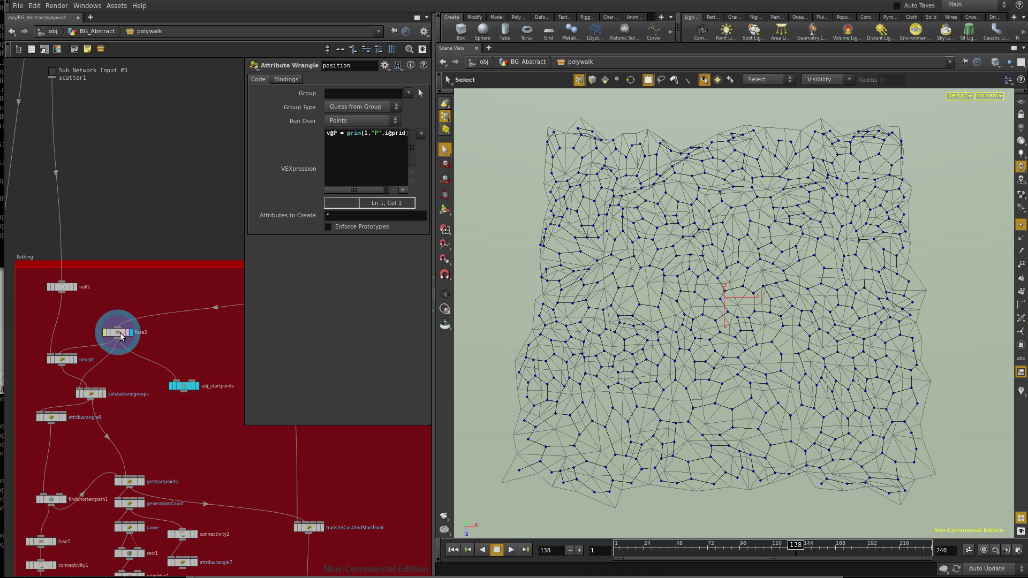
Step: Check fuse2's Fuse parameters, then nudge findshortestpath1 upward to show its Path Costs settings
{"action": "left_click", "coordinate": [119, 333]}
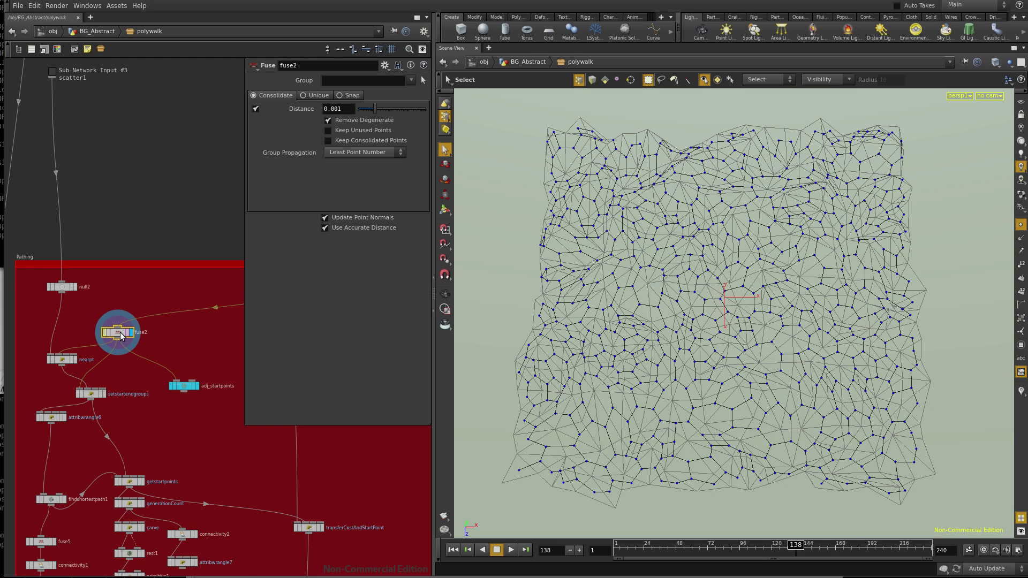
{"action": "middle_click_drag", "start_coordinate": [215, 352], "coordinate": [344, 143]}
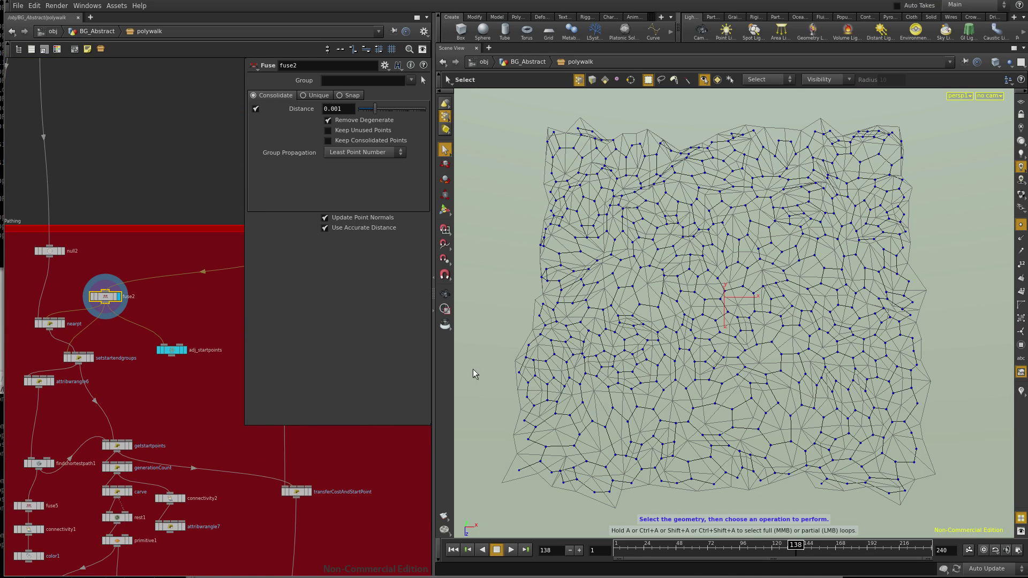
{"action": "left_click_drag", "start_coordinate": [40, 467], "coordinate": [40, 427]}
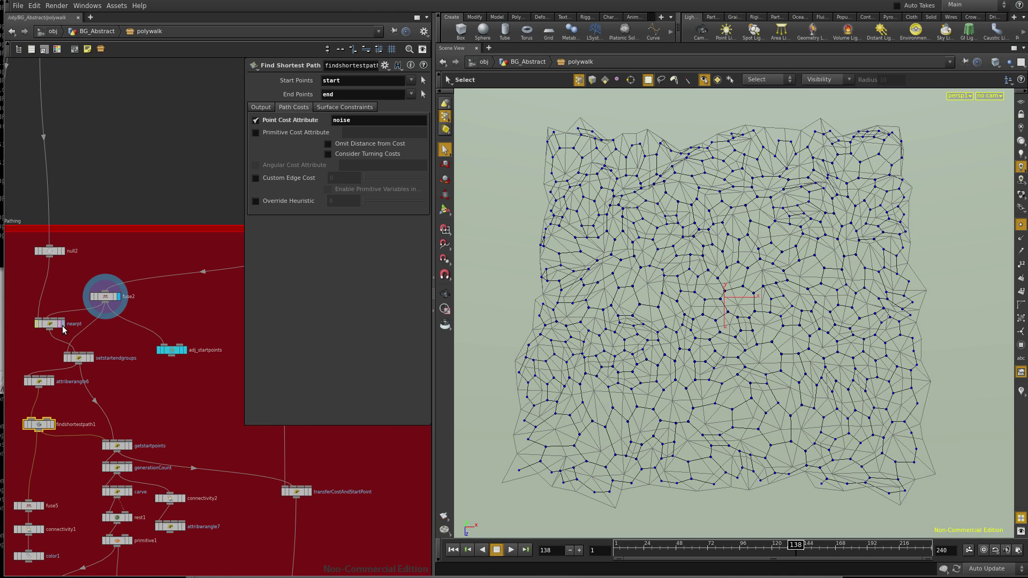
Step: Compare null2's output and settings against the fuse2 and nearpt results
{"action": "left_click", "coordinate": [105, 297]}
{"action": "left_click", "coordinate": [62, 250]}
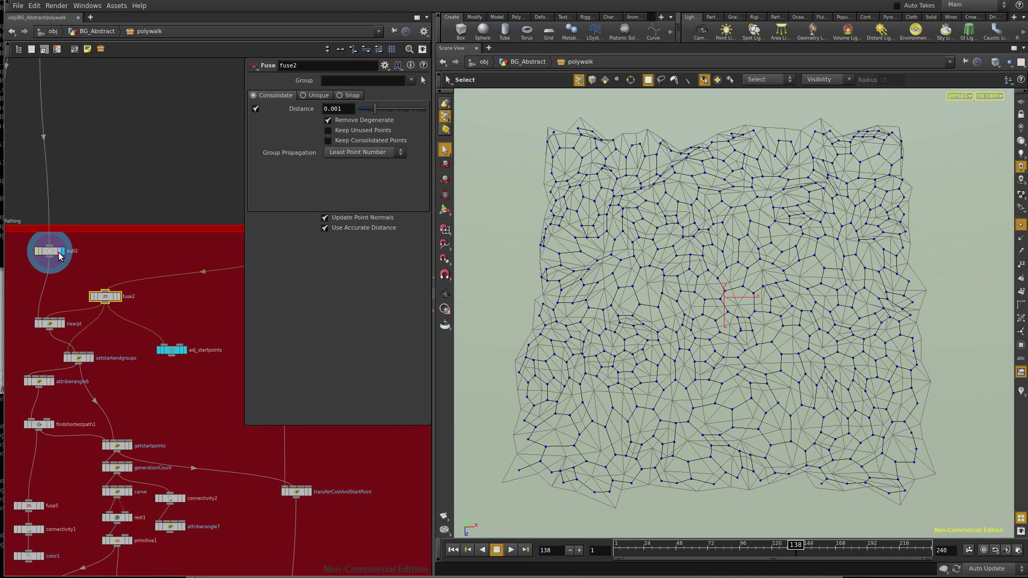
{"action": "left_click", "coordinate": [53, 255]}
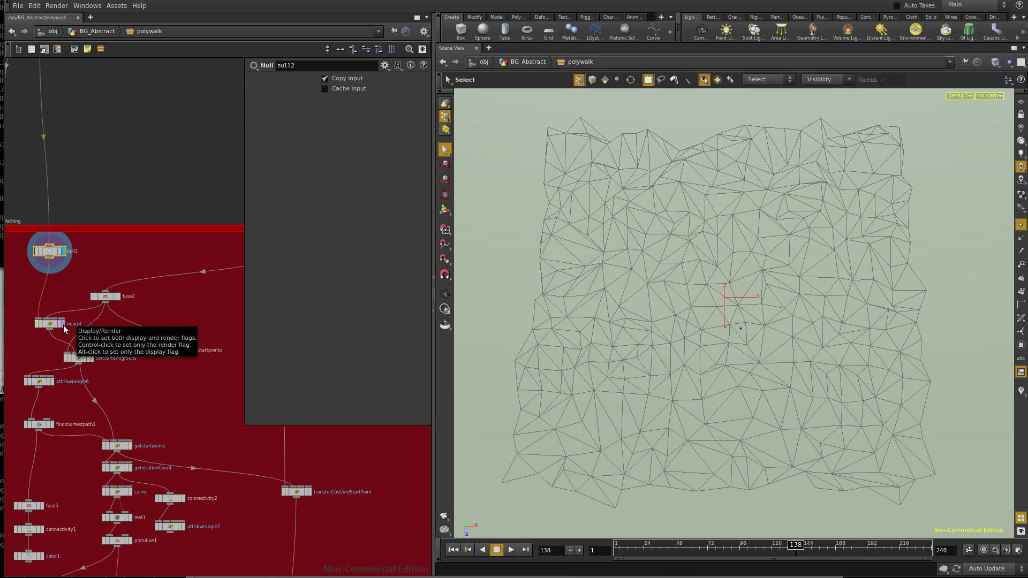
{"action": "left_click", "coordinate": [118, 298]}
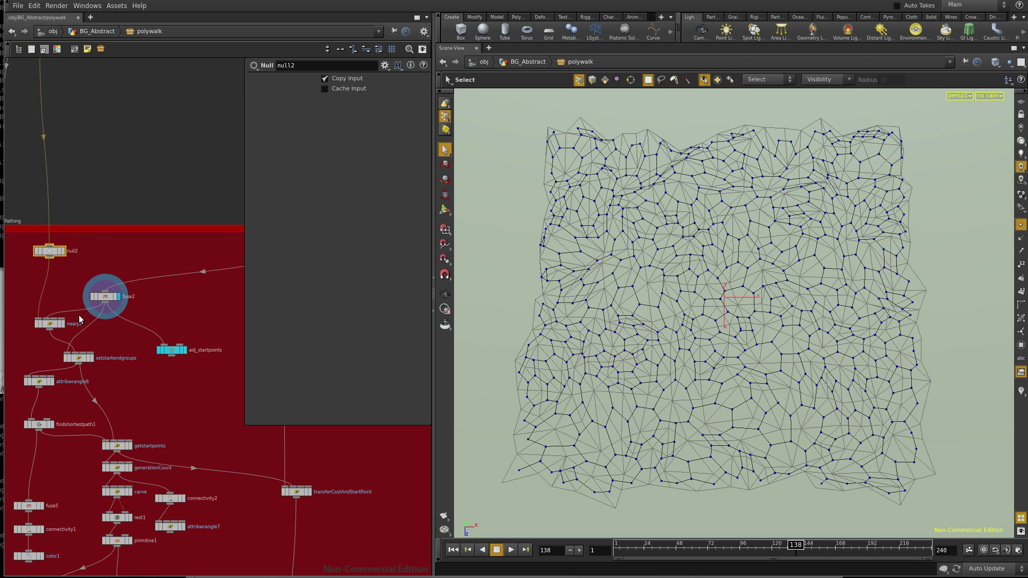
{"action": "left_click", "coordinate": [62, 324]}
{"action": "left_click", "coordinate": [55, 327]}
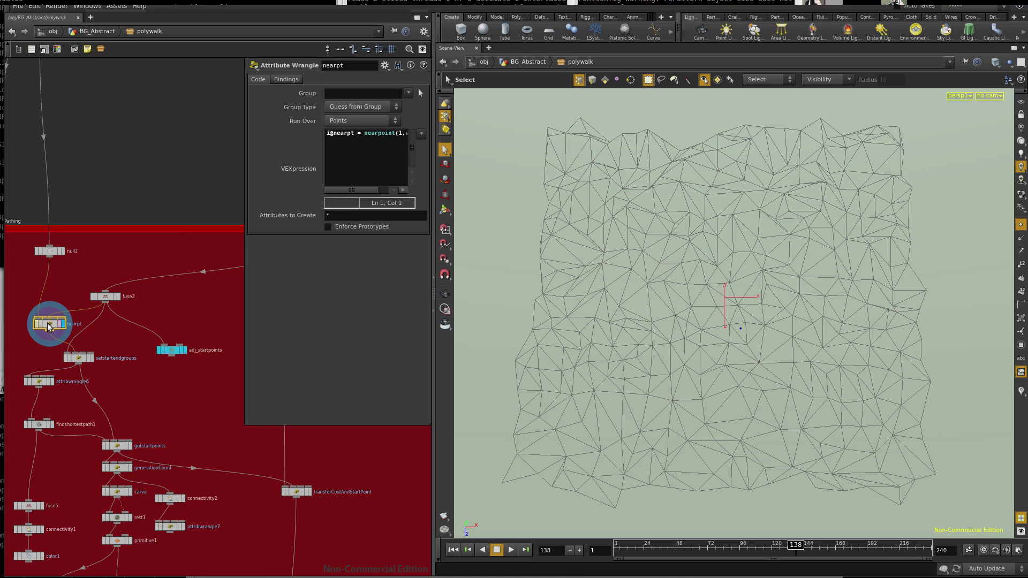
Step: Return to fuse2, then display setstartendgroups with its nearpoint start/end grouping code
{"action": "left_click", "coordinate": [119, 298]}
{"action": "left_click", "coordinate": [110, 300]}
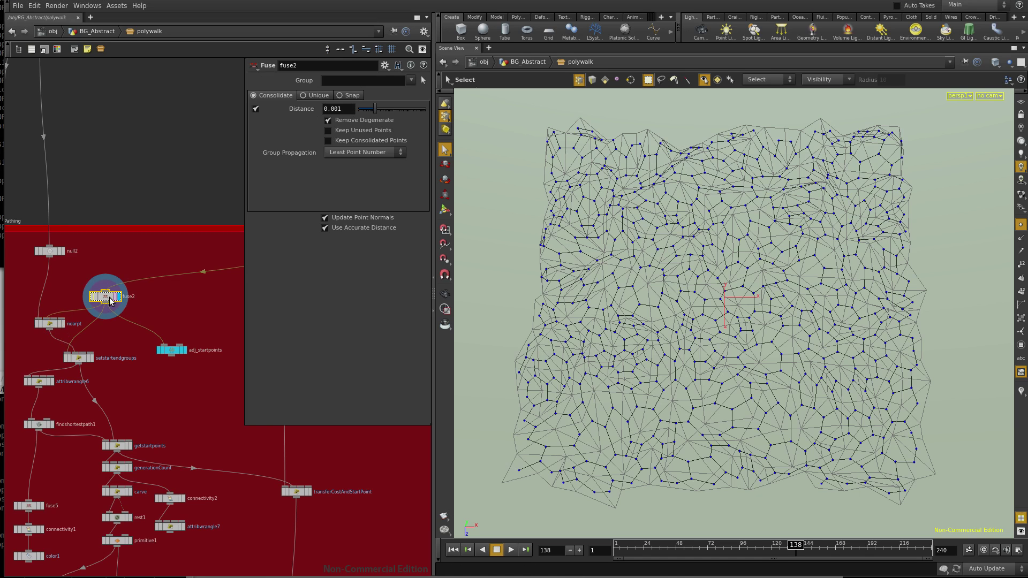
{"action": "left_click", "coordinate": [86, 359]}
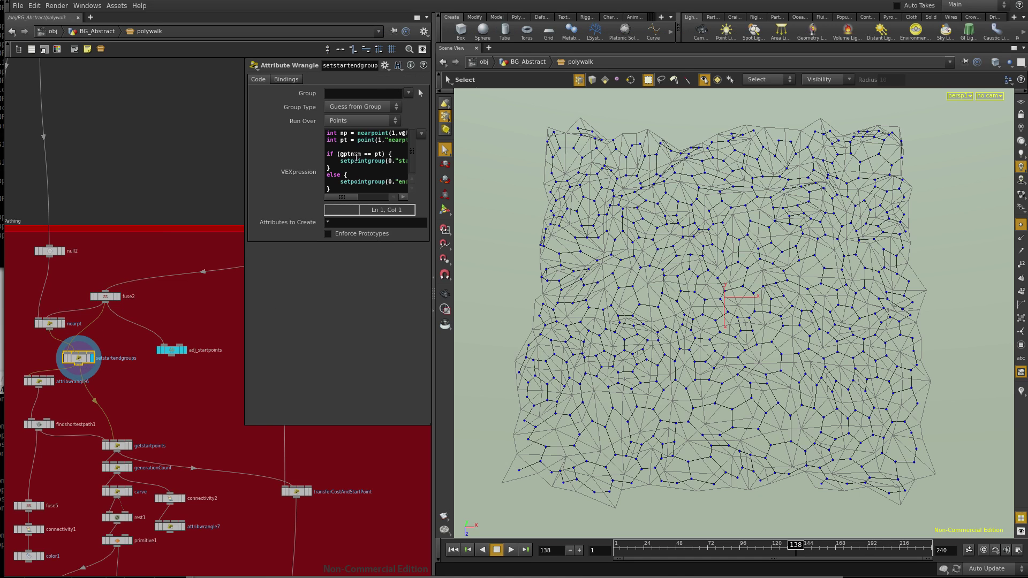
{"action": "left_click", "coordinate": [64, 324]}
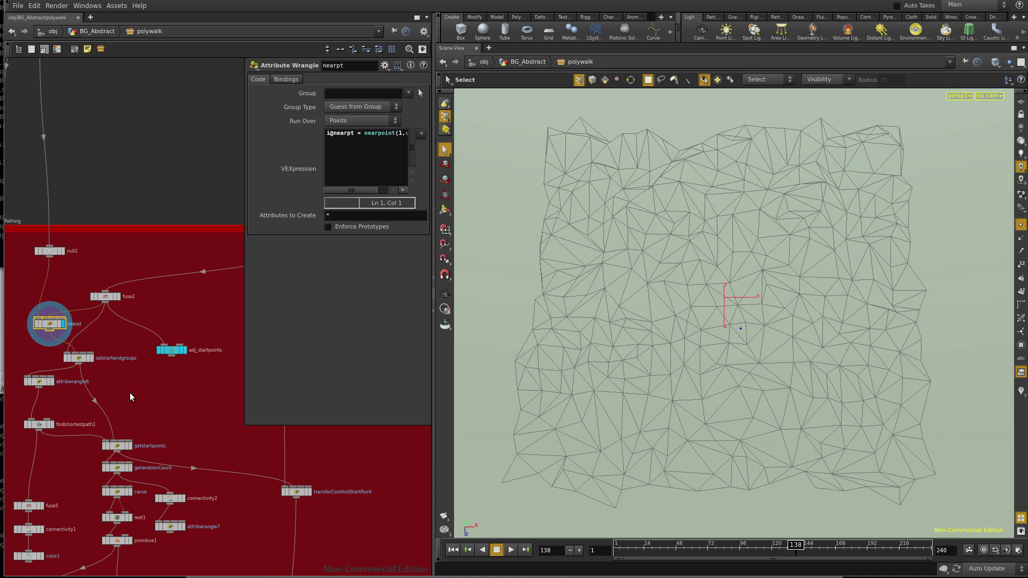
{"action": "left_click", "coordinate": [89, 359]}
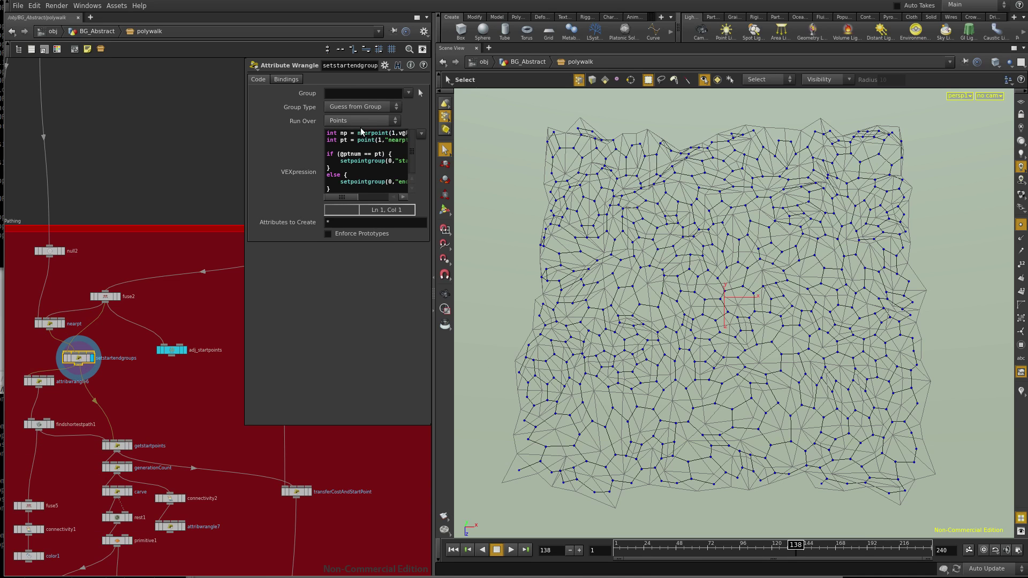
Step: Widen the parameter pane to read the full setstartendgroups code, highlighting its nearpt lookup
{"action": "left_click_drag", "start_coordinate": [244, 281], "coordinate": [155, 281]}
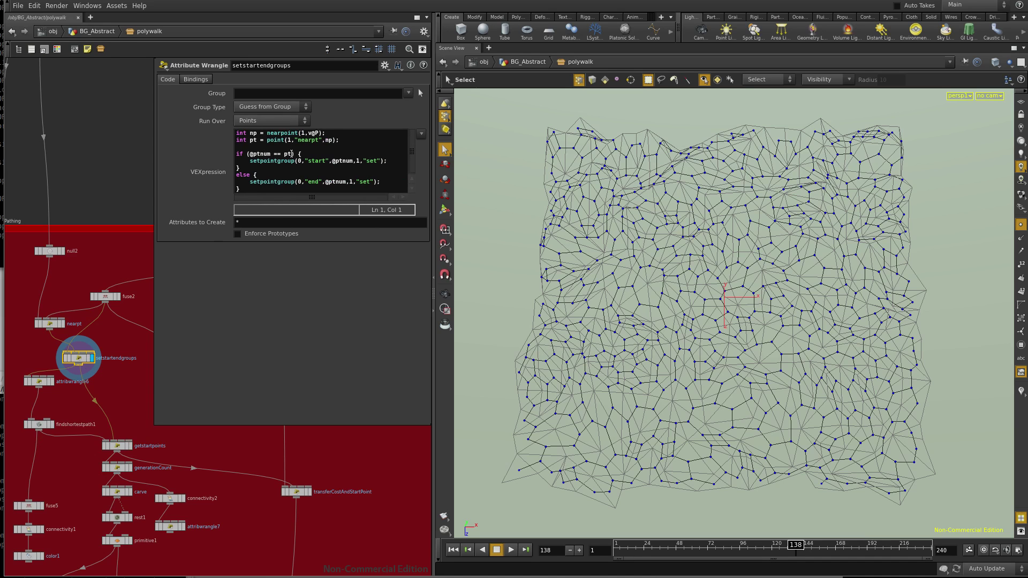
{"action": "left_click_drag", "start_coordinate": [260, 140], "coordinate": [338, 140]}
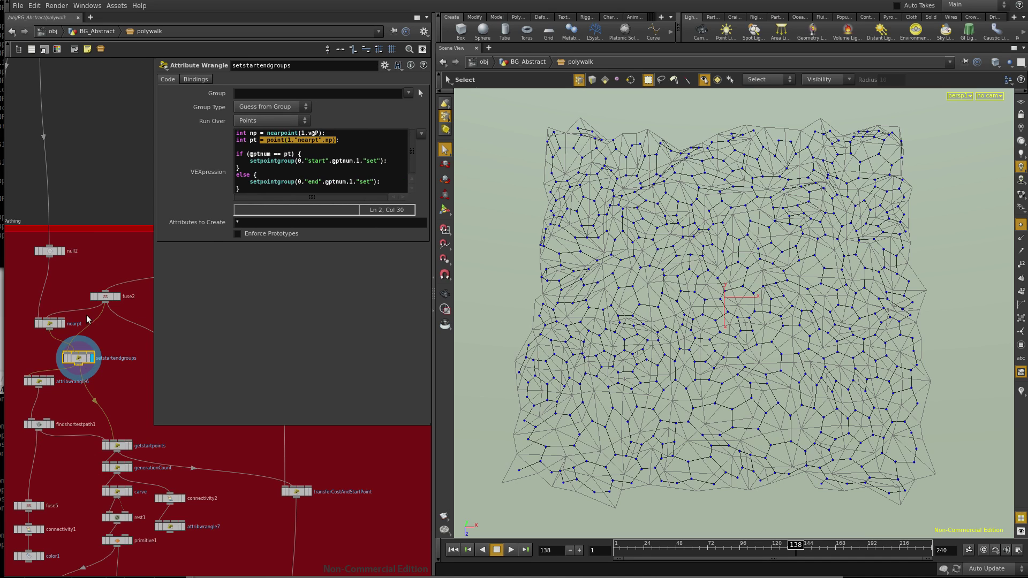
{"action": "left_click", "coordinate": [50, 325]}
{"action": "left_click", "coordinate": [79, 358]}
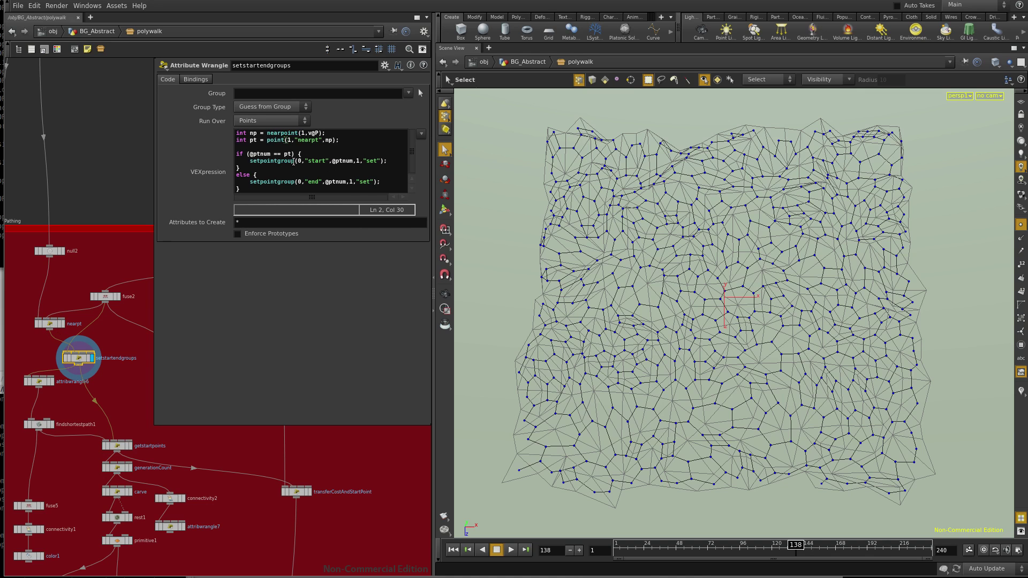
Step: Highlight the start and end group assignments and view setstartendgroups' point, group and attribute info
{"action": "left_click_drag", "start_coordinate": [302, 161], "coordinate": [385, 161]}
{"action": "left_click_drag", "start_coordinate": [254, 182], "coordinate": [374, 182]}
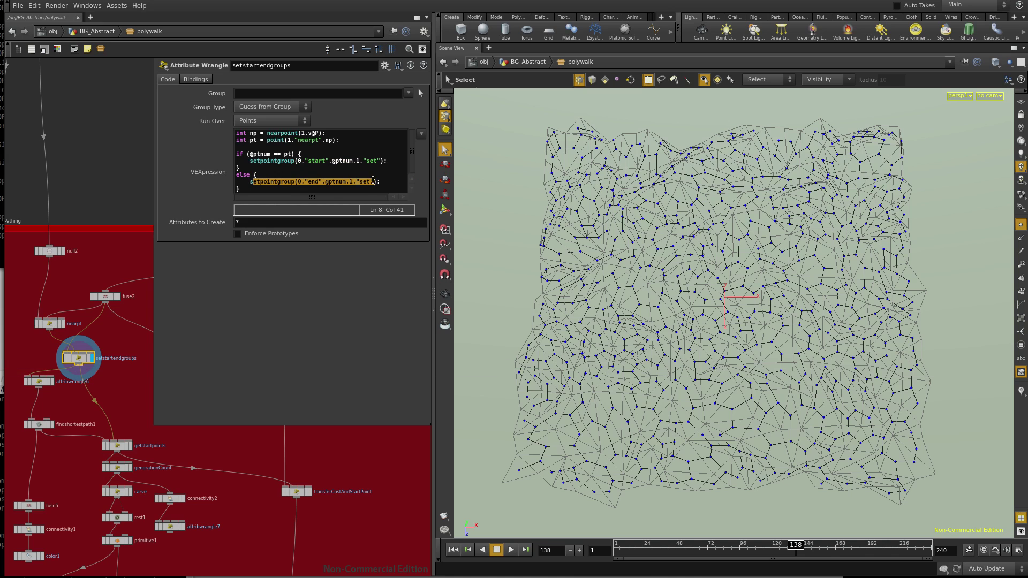
{"action": "middle_click", "coordinate": [79, 360]}
Step: Show attribwrangle6's noise, then findshortestpath1's paths and Output group, then open getstartpoints' code
{"action": "left_click", "coordinate": [52, 382]}
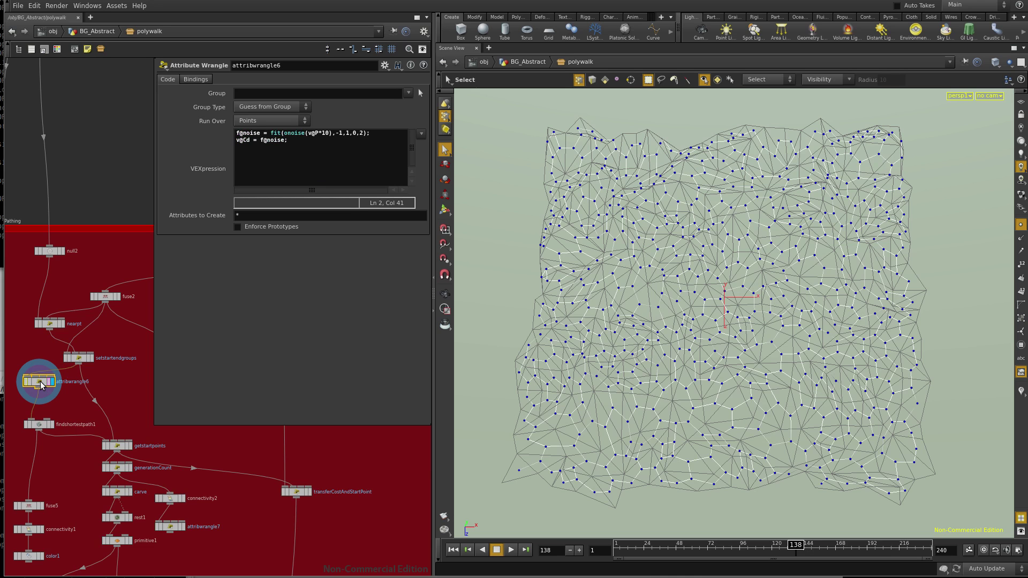
{"action": "left_click", "coordinate": [42, 426]}
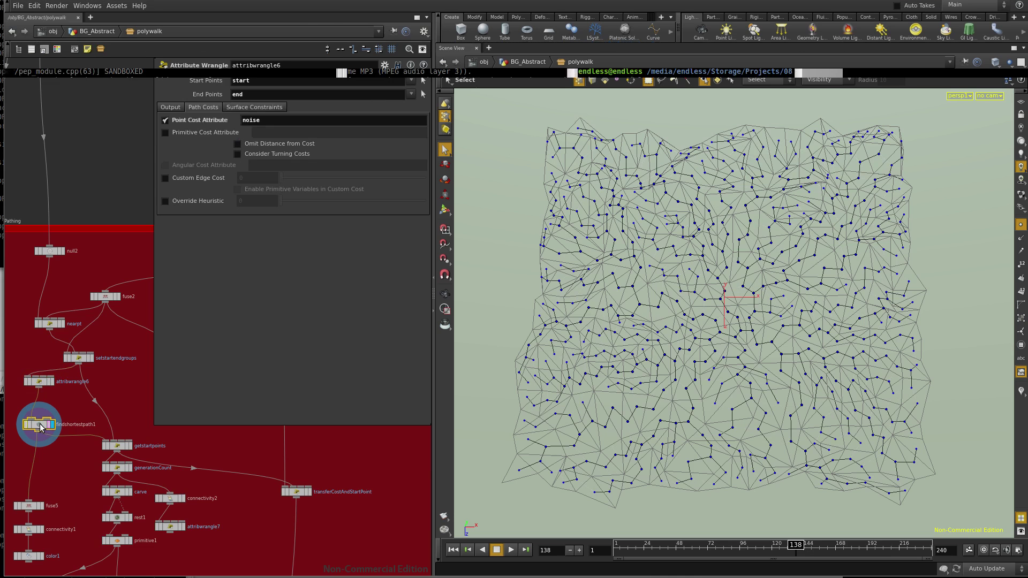
{"action": "left_click", "coordinate": [171, 108]}
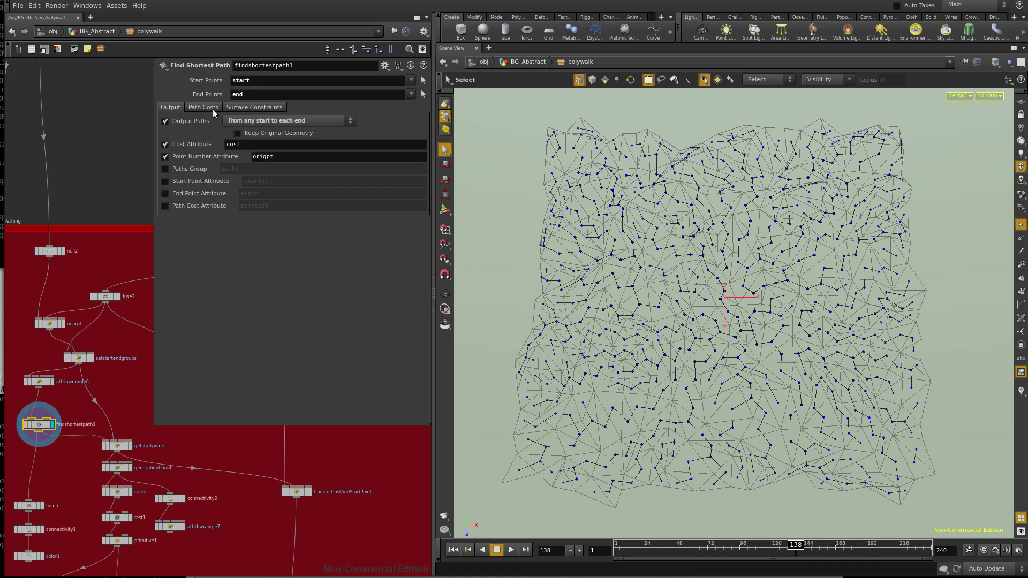
{"action": "double_click", "coordinate": [247, 94]}
{"action": "middle_click_drag", "start_coordinate": [114, 419], "coordinate": [118, 366]}
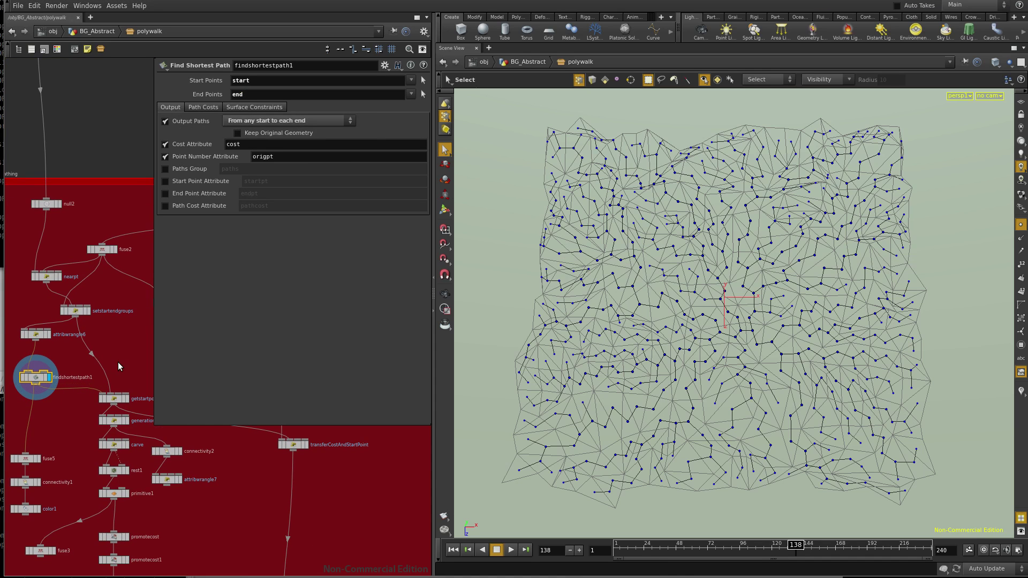
{"action": "left_click", "coordinate": [114, 399]}
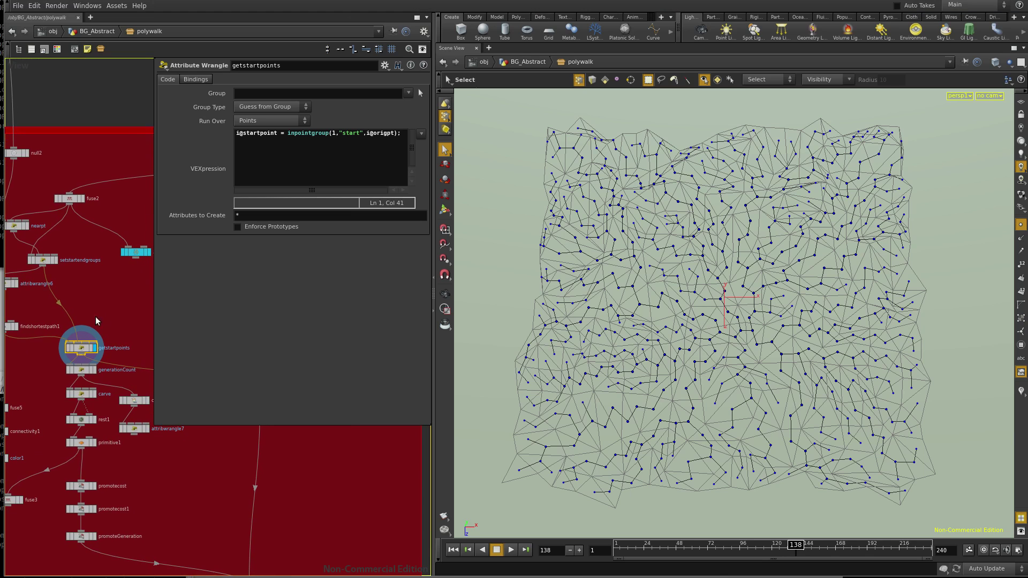
Step: Shrink the Attribute Wrangle parameter pane from its bottom-left corner to expose transferCostAndStartPoint
{"action": "left_click_drag", "start_coordinate": [155, 422], "coordinate": [218, 384]}
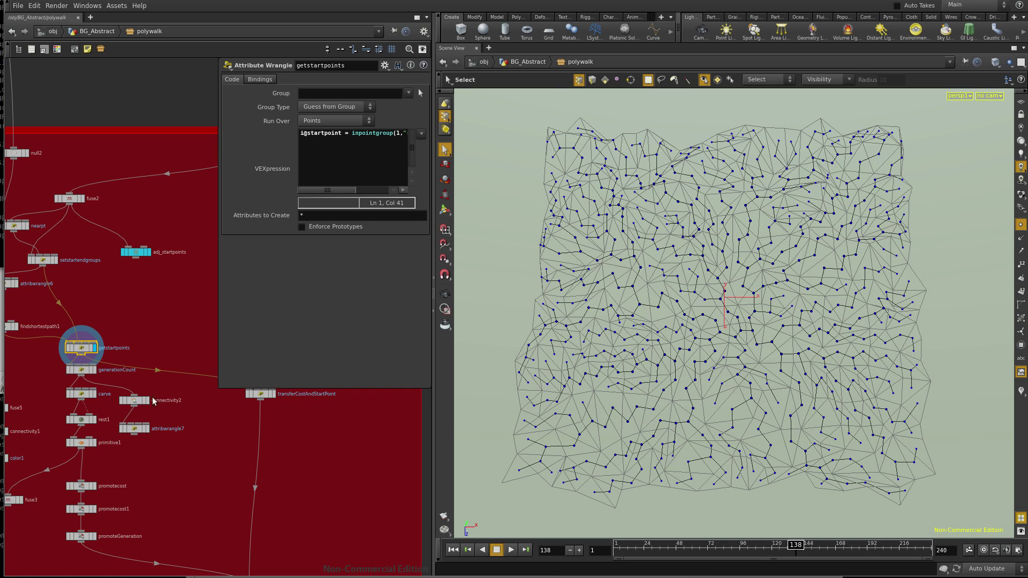
Step: Check generationCount and attribwrangle7's offset paths, then read the carve code's point-removal line
{"action": "left_click", "coordinate": [83, 371]}
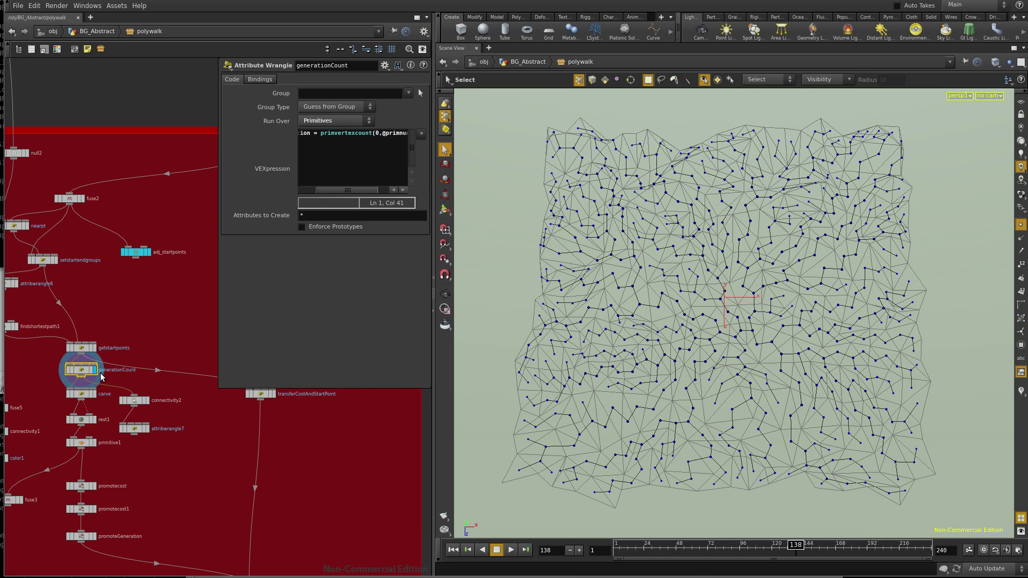
{"action": "left_click", "coordinate": [134, 431]}
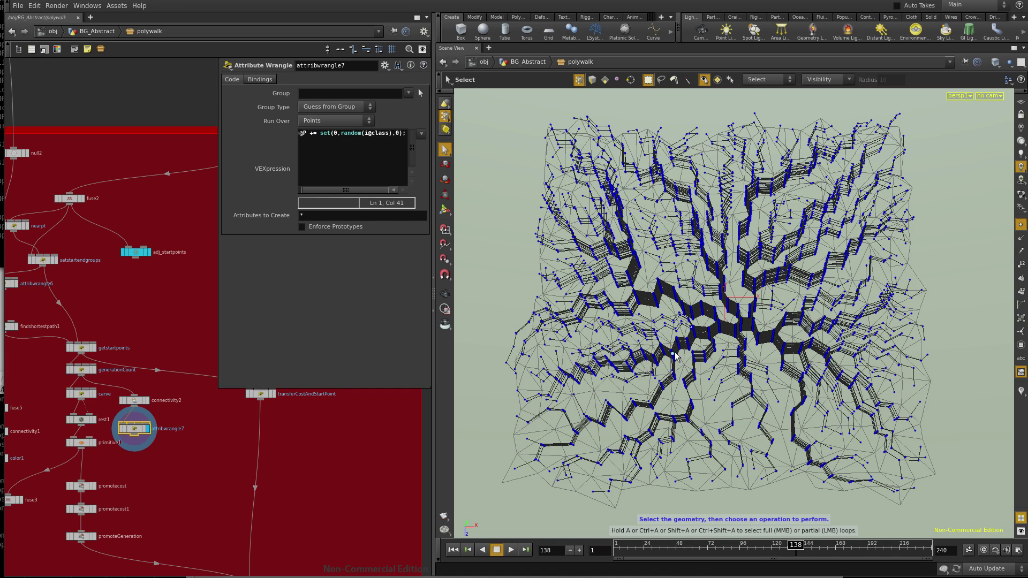
{"action": "left_click", "coordinate": [85, 396]}
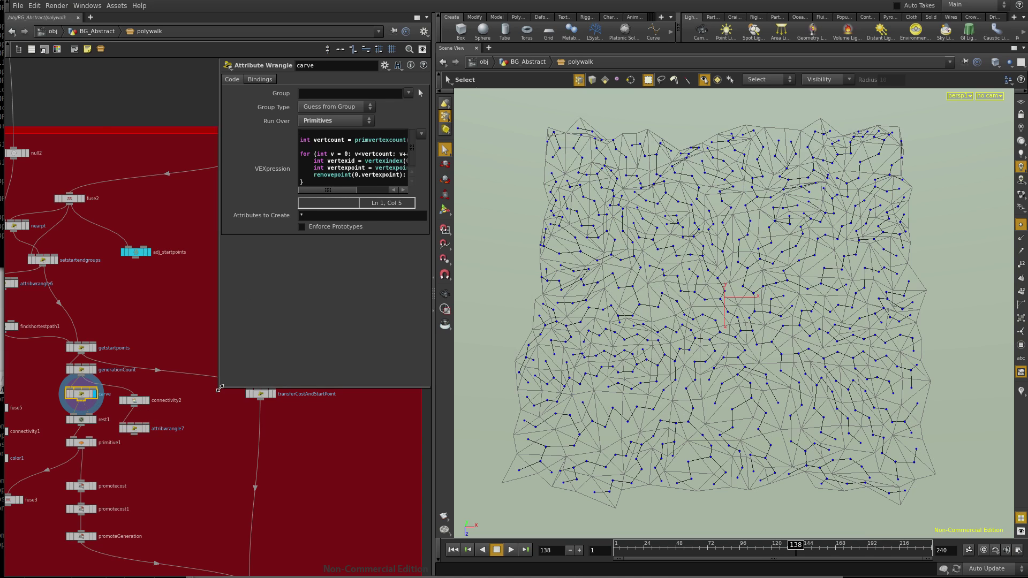
{"action": "left_click_drag", "start_coordinate": [218, 391], "coordinate": [111, 402]}
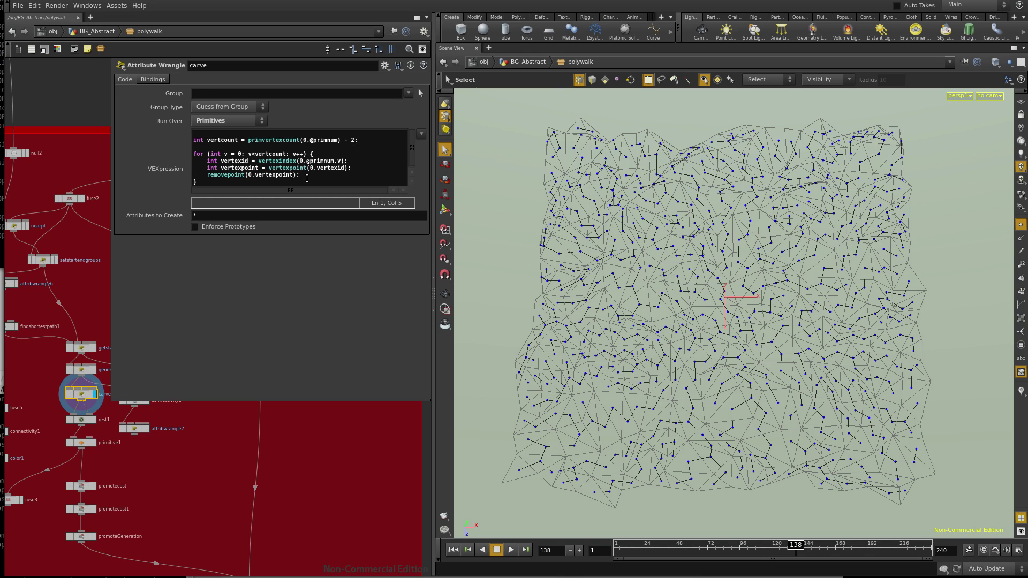
{"action": "left_click_drag", "start_coordinate": [303, 175], "coordinate": [206, 168]}
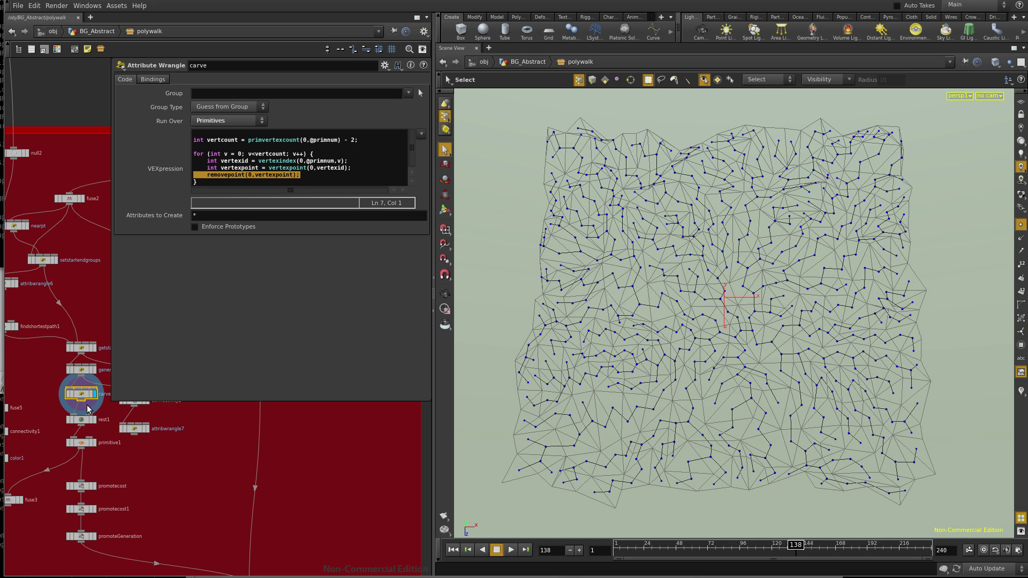
Step: Re-check attribwrangle7 and carve, inspect rest1, and display primitive1's mesh with scattered points
{"action": "middle_click_drag", "start_coordinate": [156, 418], "coordinate": [138, 440]}
{"action": "left_click", "coordinate": [130, 451]}
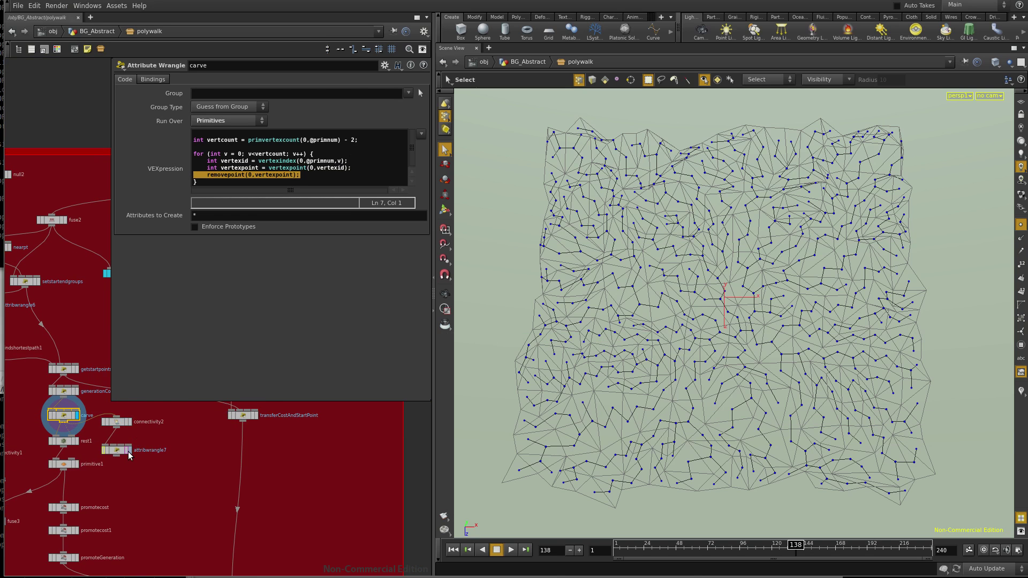
{"action": "left_click", "coordinate": [123, 453]}
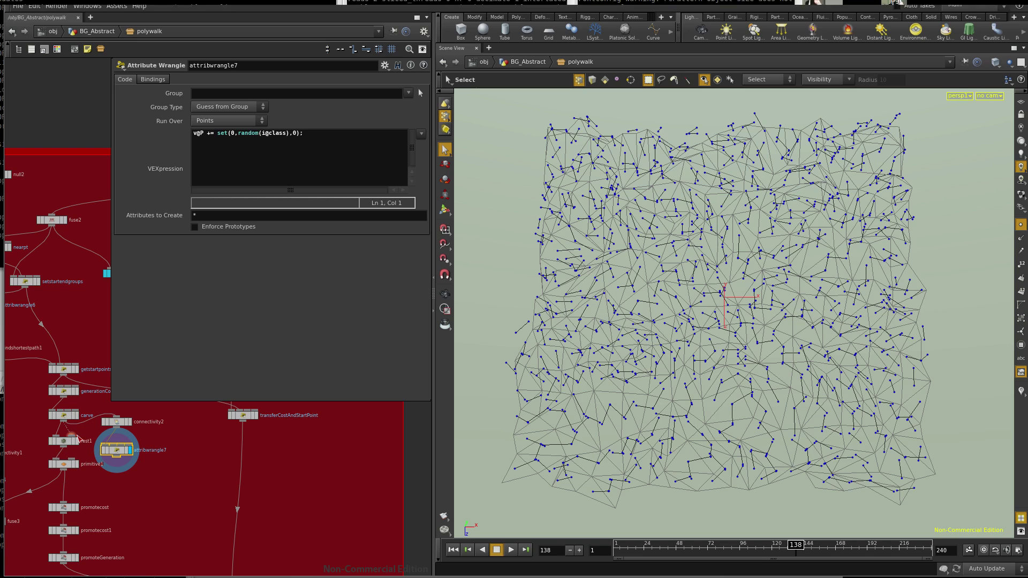
{"action": "left_click", "coordinate": [76, 416]}
{"action": "left_click", "coordinate": [68, 420]}
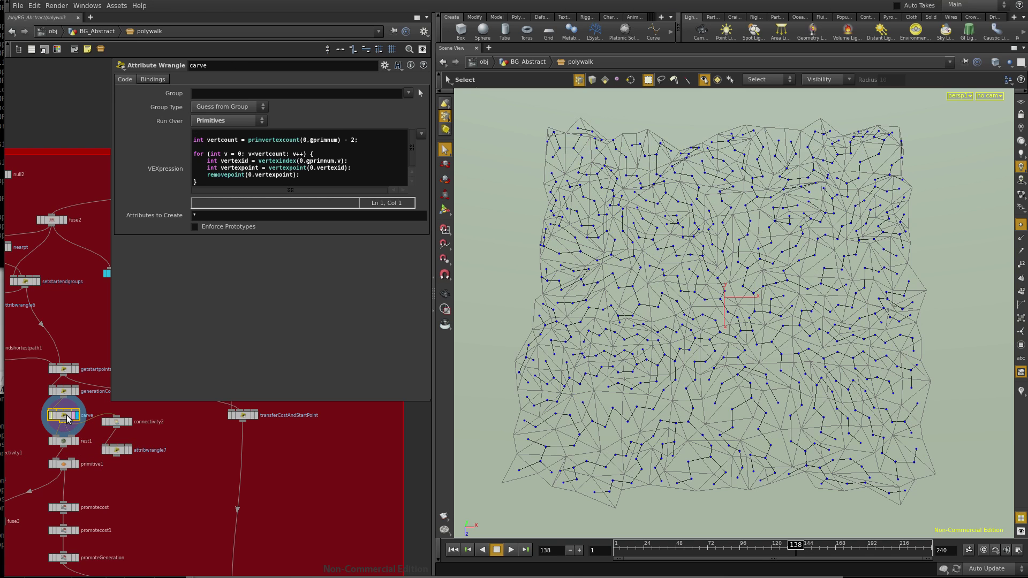
{"action": "left_click", "coordinate": [63, 440]}
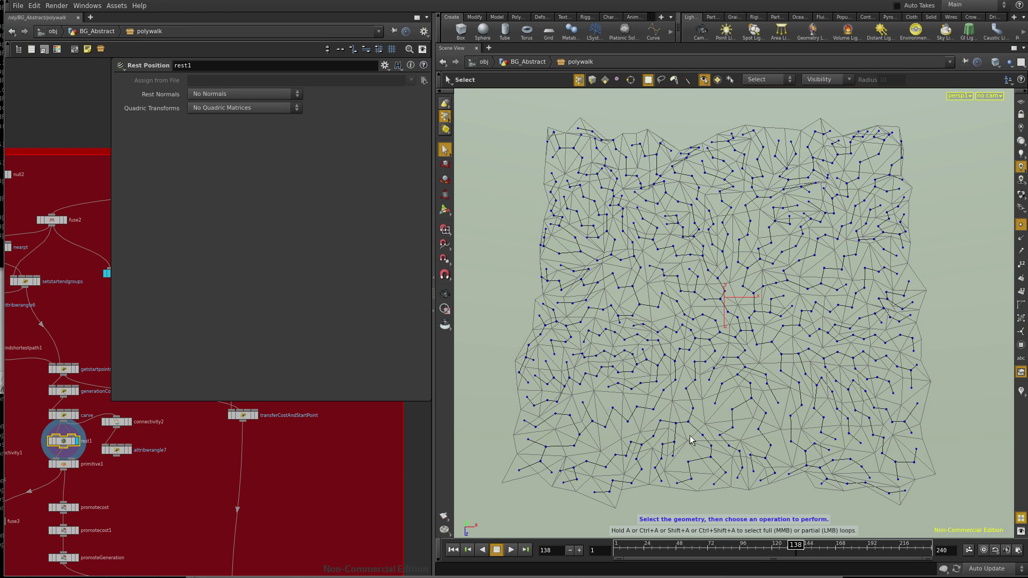
{"action": "left_click", "coordinate": [77, 464]}
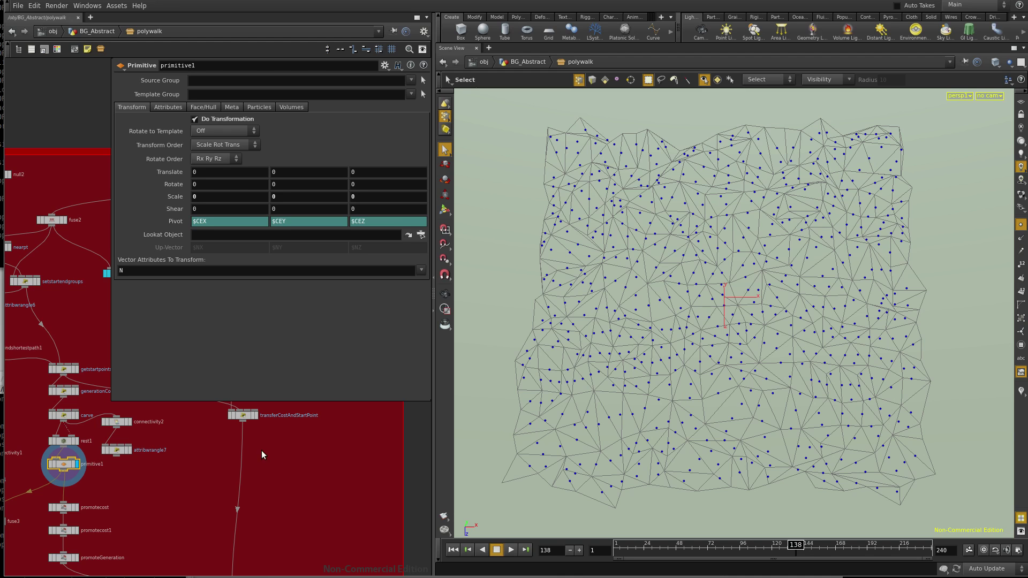
Step: Compare transferCostAndStartPoint with getstartpoints, highlighting the cost and startpoint transfer lines
{"action": "middle_click_drag", "start_coordinate": [262, 452], "coordinate": [283, 489]}
{"action": "left_click", "coordinate": [234, 449]}
{"action": "left_click", "coordinate": [224, 450]}
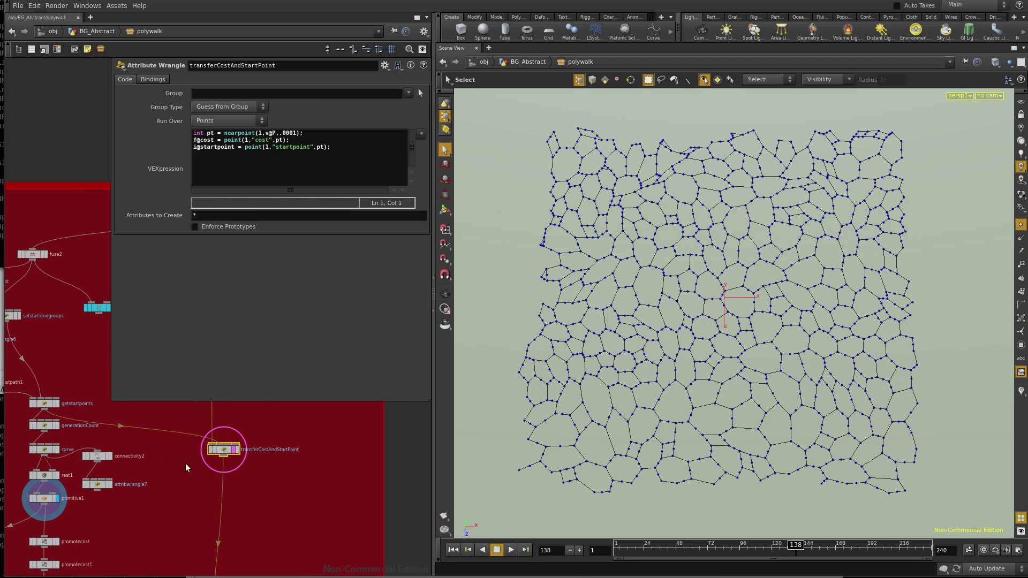
{"action": "left_click", "coordinate": [57, 404]}
{"action": "left_click", "coordinate": [45, 404]}
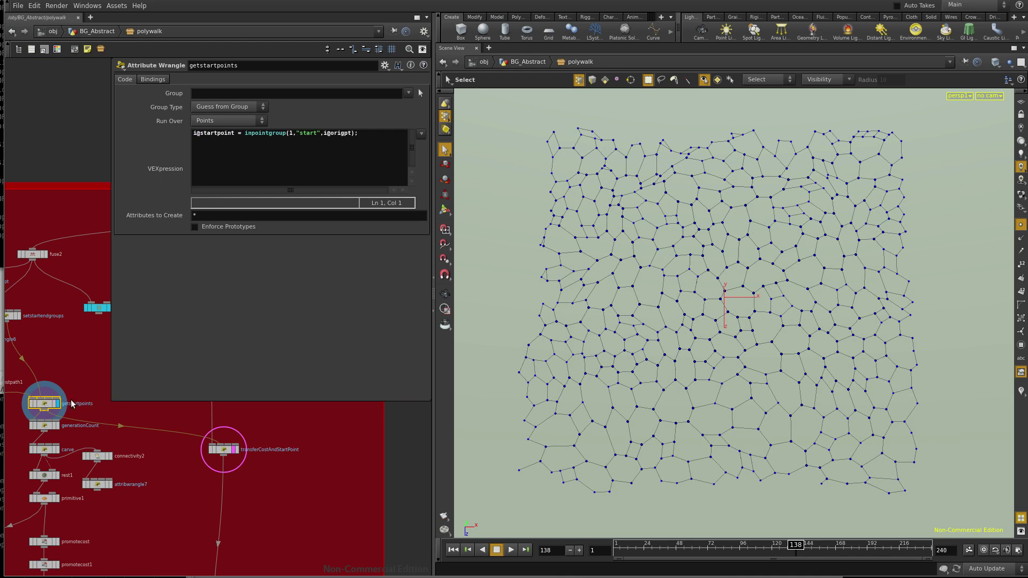
{"action": "left_click", "coordinate": [235, 449]}
{"action": "left_click", "coordinate": [224, 450]}
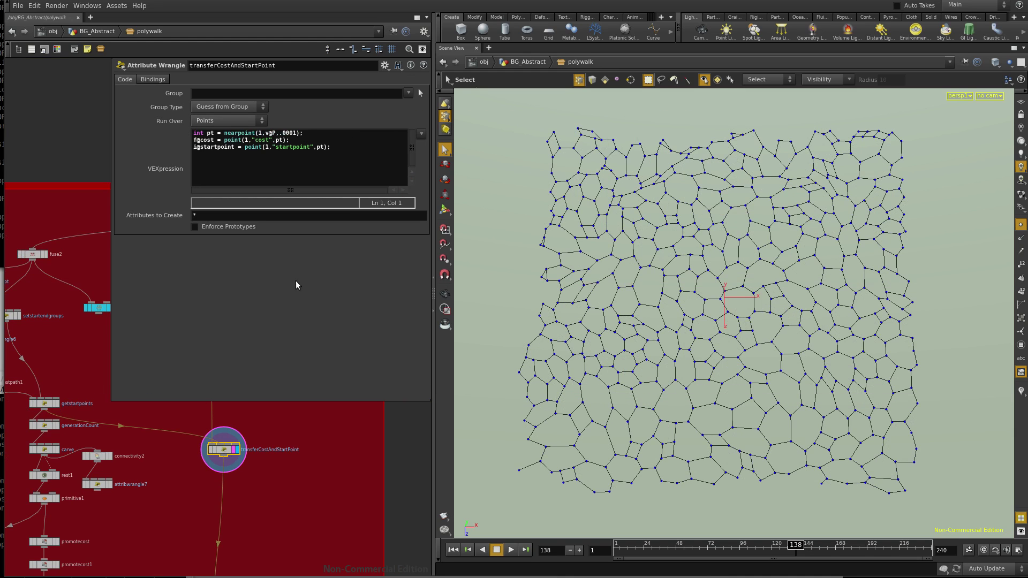
{"action": "left_click_drag", "start_coordinate": [350, 148], "coordinate": [170, 143]}
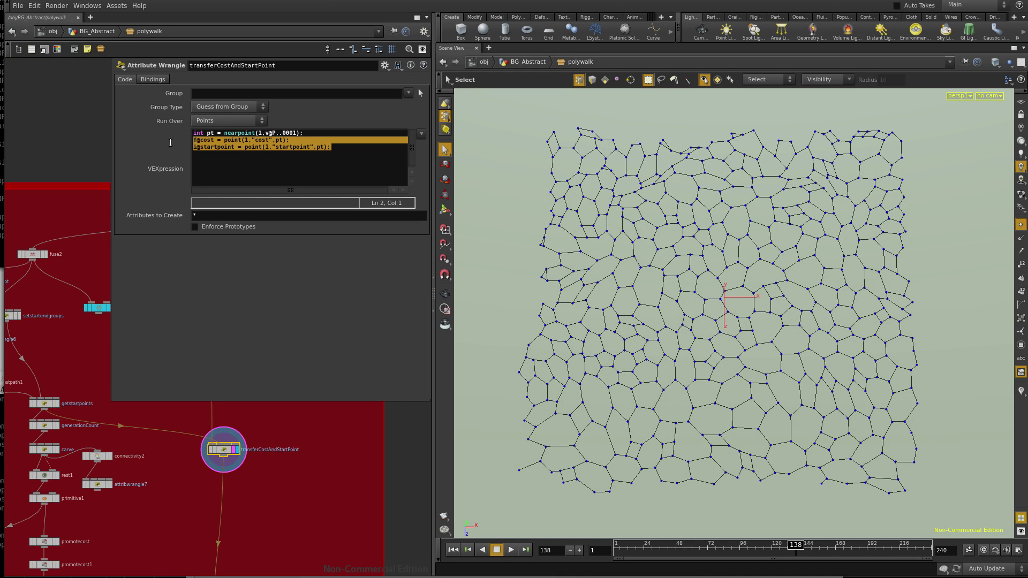
Step: Toggle getstartpoints and transferCostAndStartPoint again, then pan down to the promote nodes and display primitive1
{"action": "left_click", "coordinate": [58, 403]}
{"action": "left_click", "coordinate": [44, 404]}
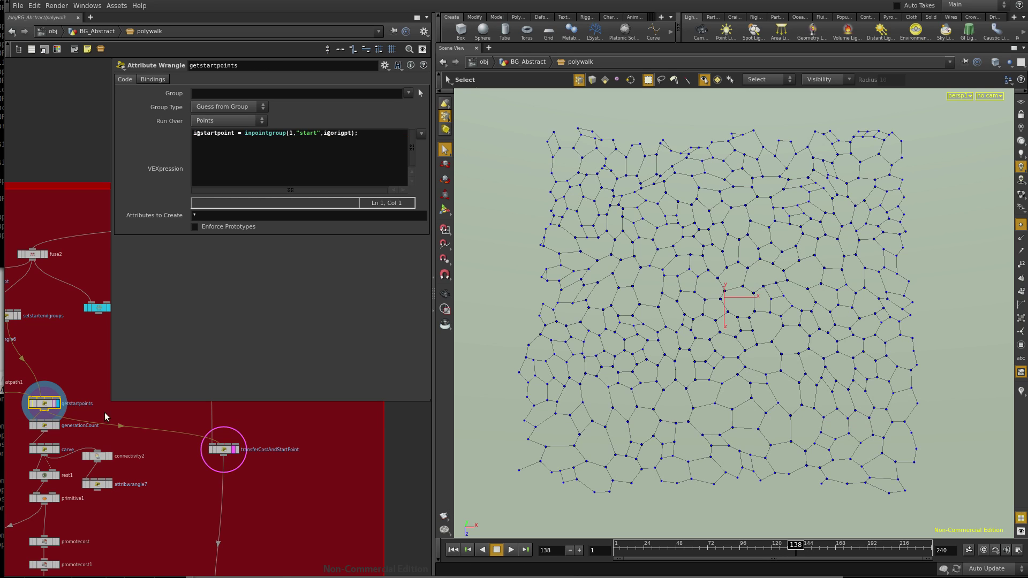
{"action": "left_click", "coordinate": [234, 452]}
{"action": "left_click", "coordinate": [223, 450]}
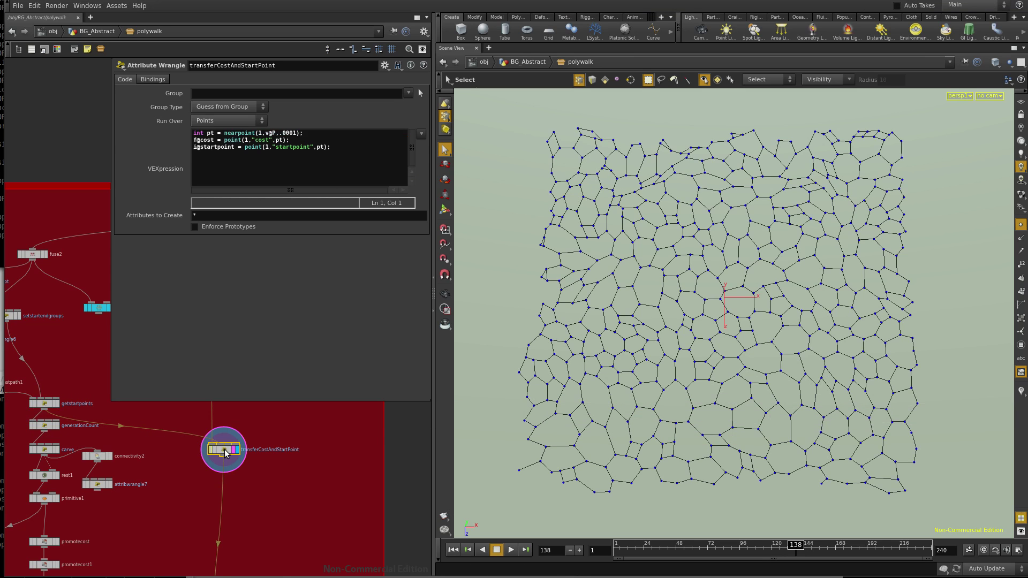
{"action": "middle_click_drag", "start_coordinate": [224, 448], "coordinate": [225, 418]}
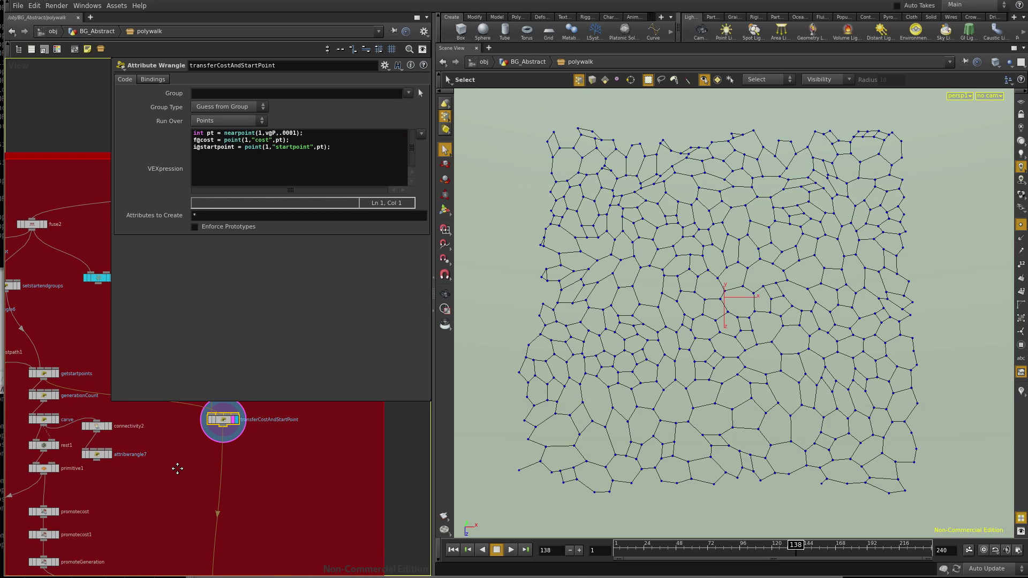
{"action": "middle_click_drag", "start_coordinate": [138, 512], "coordinate": [142, 432]}
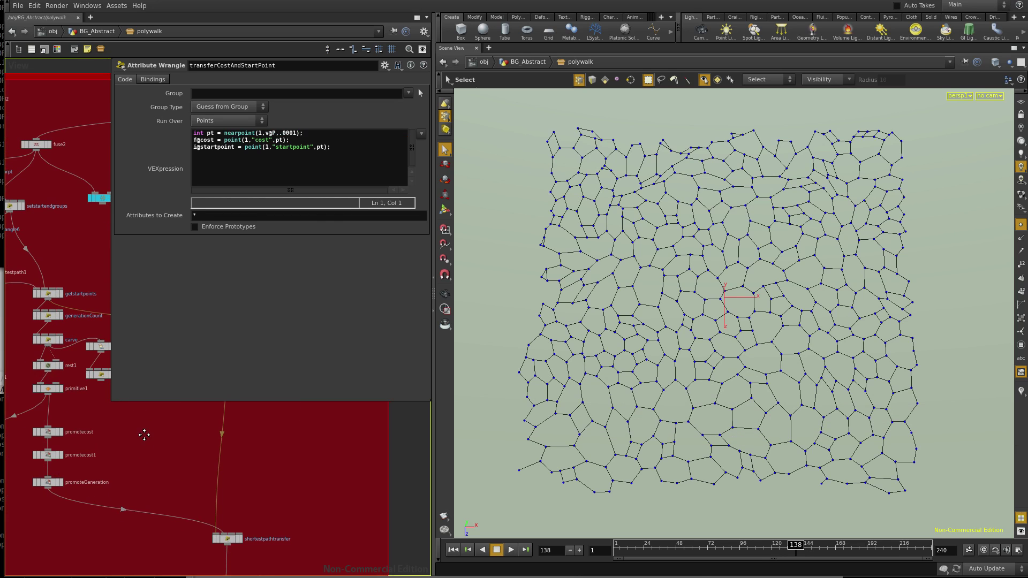
{"action": "left_click", "coordinate": [61, 390]}
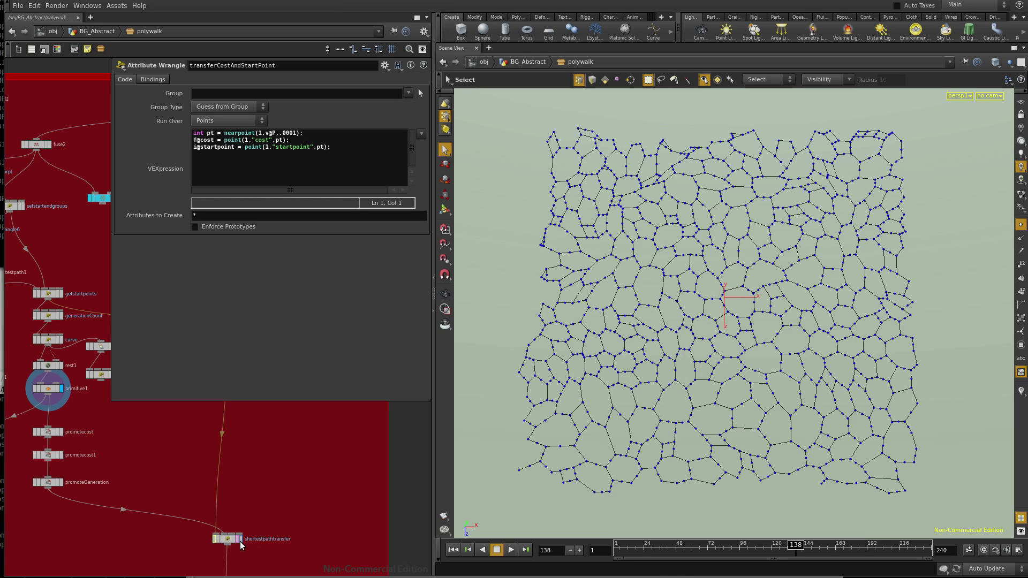
Step: Inspect promotecost, promotecost1 and promoteGeneration, ending on generation promoted to points by Maximum
{"action": "left_click", "coordinate": [51, 480]}
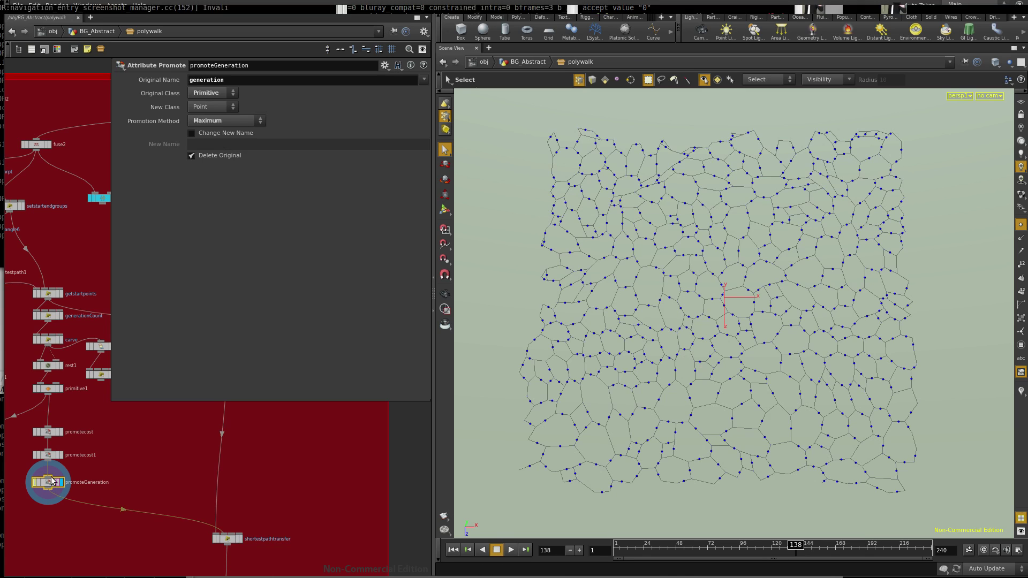
{"action": "left_click", "coordinate": [51, 433]}
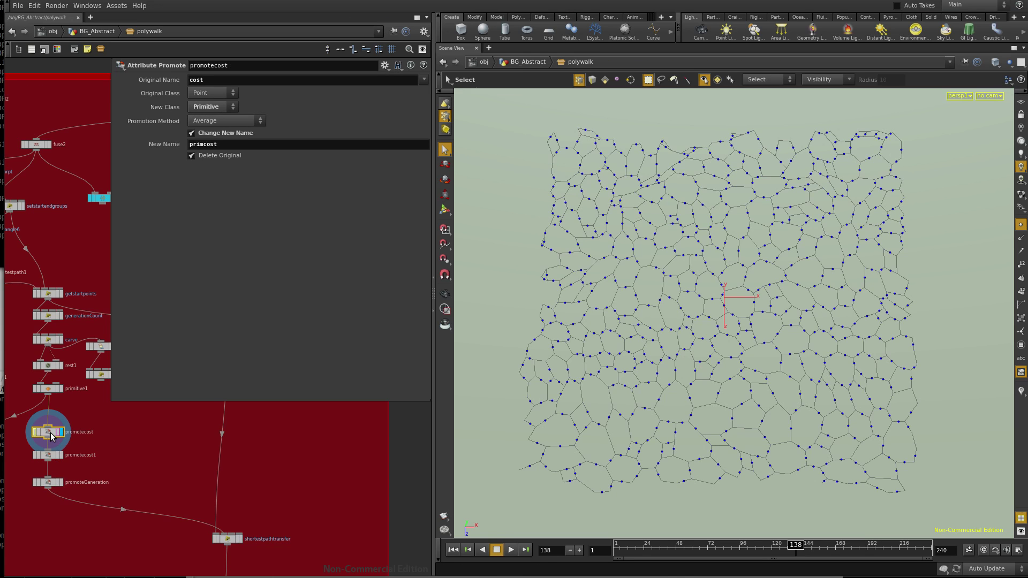
{"action": "left_click", "coordinate": [52, 457]}
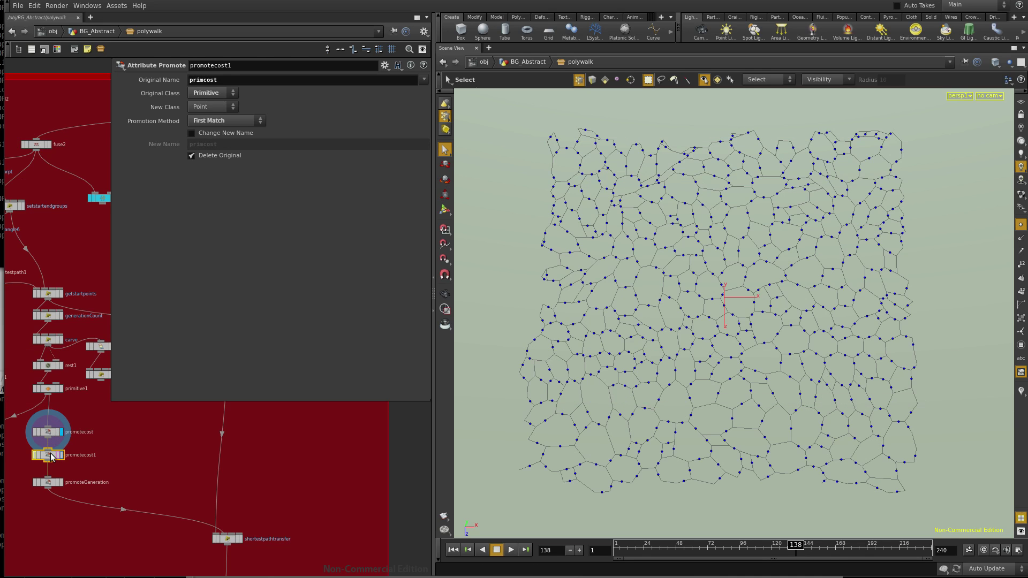
{"action": "left_click", "coordinate": [49, 482]}
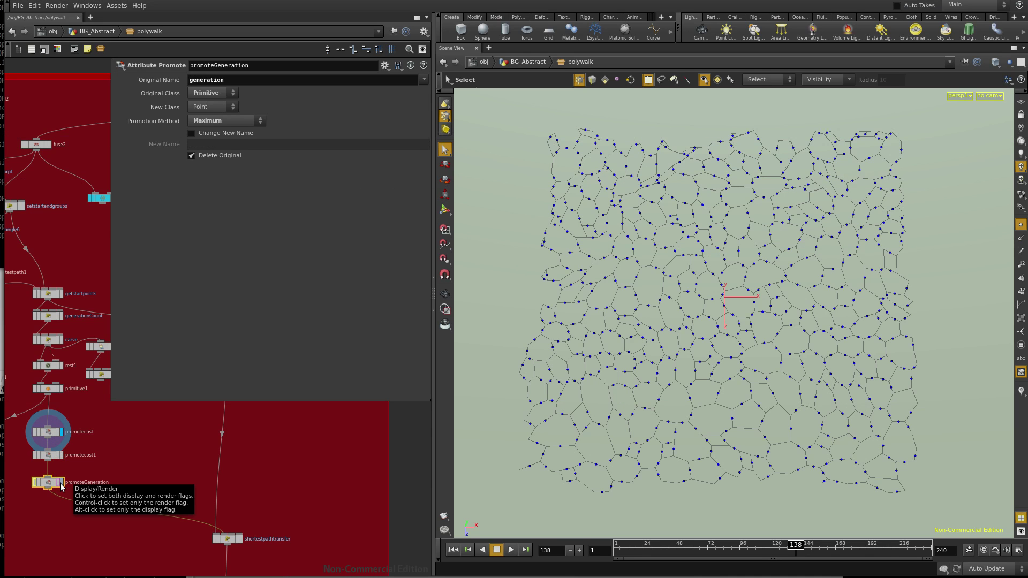
Step: Read shortestpathtransfer's VEX, highlighting the primcost line, then view promoteGeneration's points
{"action": "left_click", "coordinate": [227, 540]}
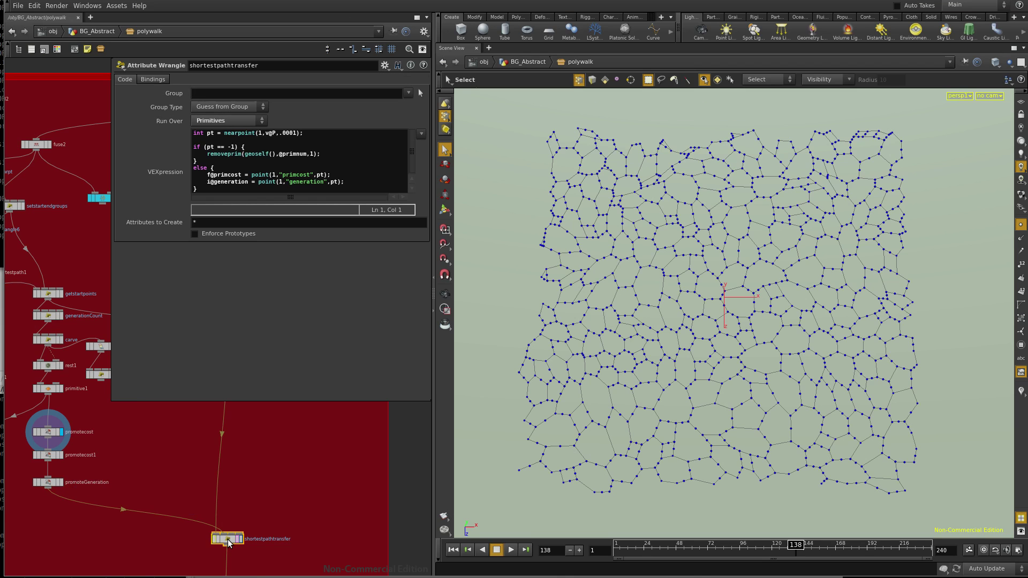
{"action": "left_click_drag", "start_coordinate": [333, 176], "coordinate": [209, 175]}
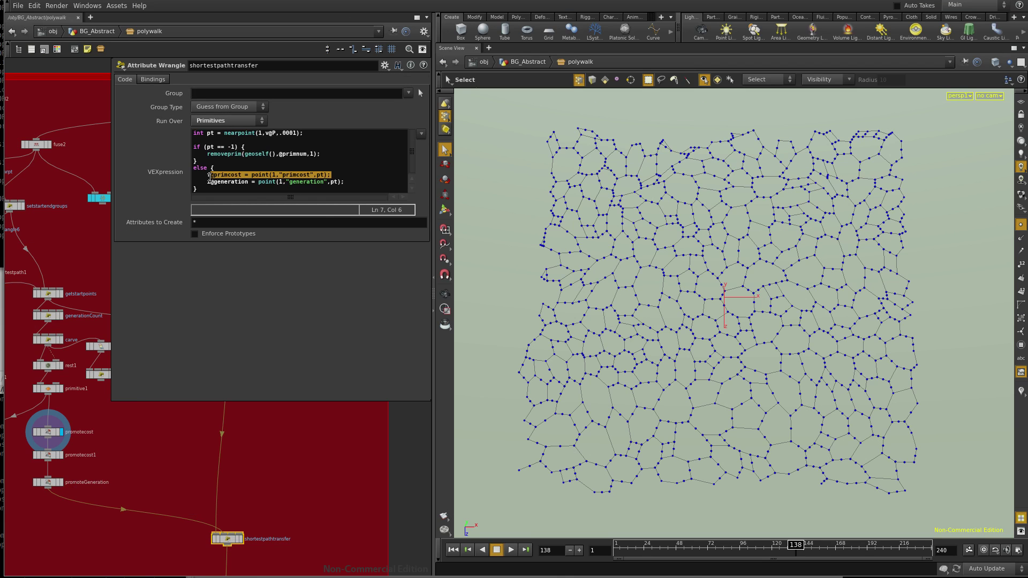
{"action": "left_click", "coordinate": [57, 482]}
{"action": "left_click", "coordinate": [50, 483]}
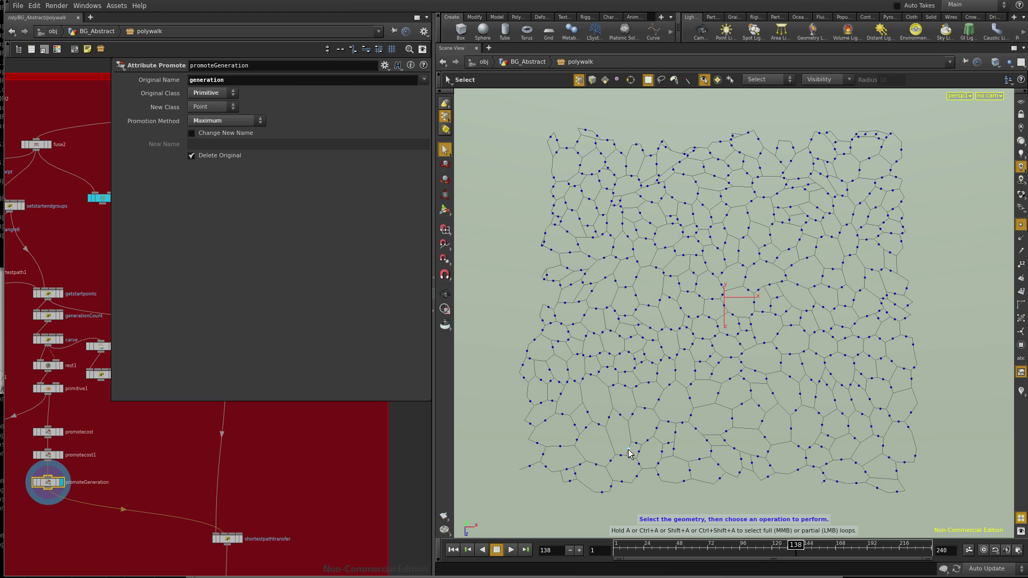
Step: Compare with promoteGeneration once more, re-pan the network, and display shortestpathtransfer's result
{"action": "left_click", "coordinate": [230, 540]}
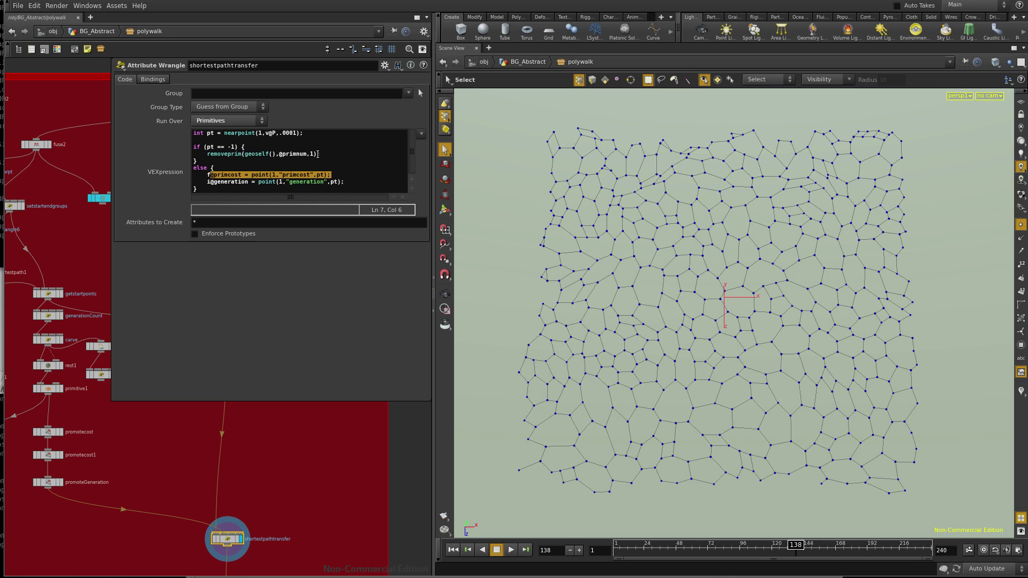
{"action": "left_click", "coordinate": [60, 483]}
{"action": "middle_click_drag", "start_coordinate": [136, 451], "coordinate": [98, 513]}
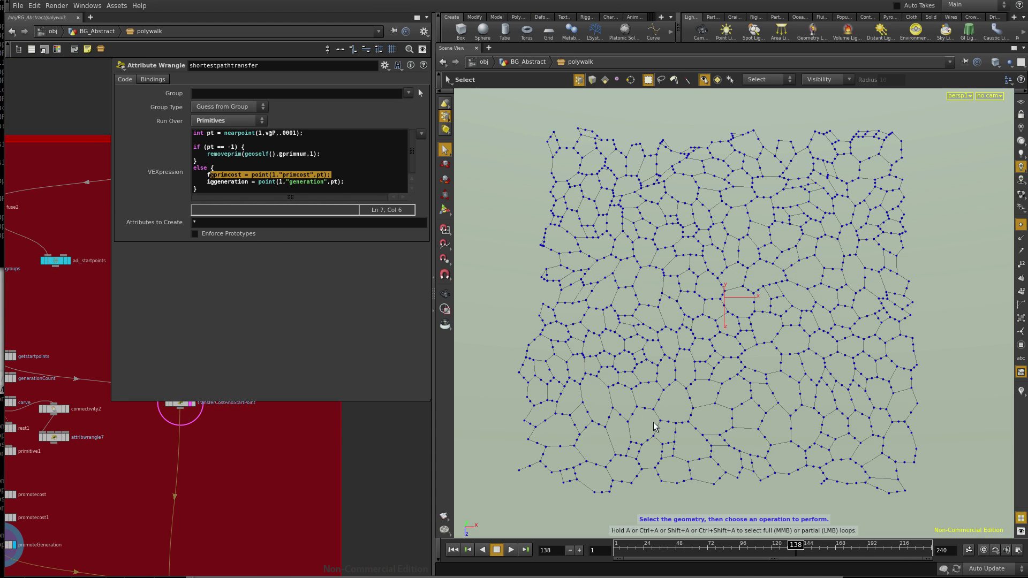
{"action": "middle_click_drag", "start_coordinate": [283, 526], "coordinate": [295, 453]}
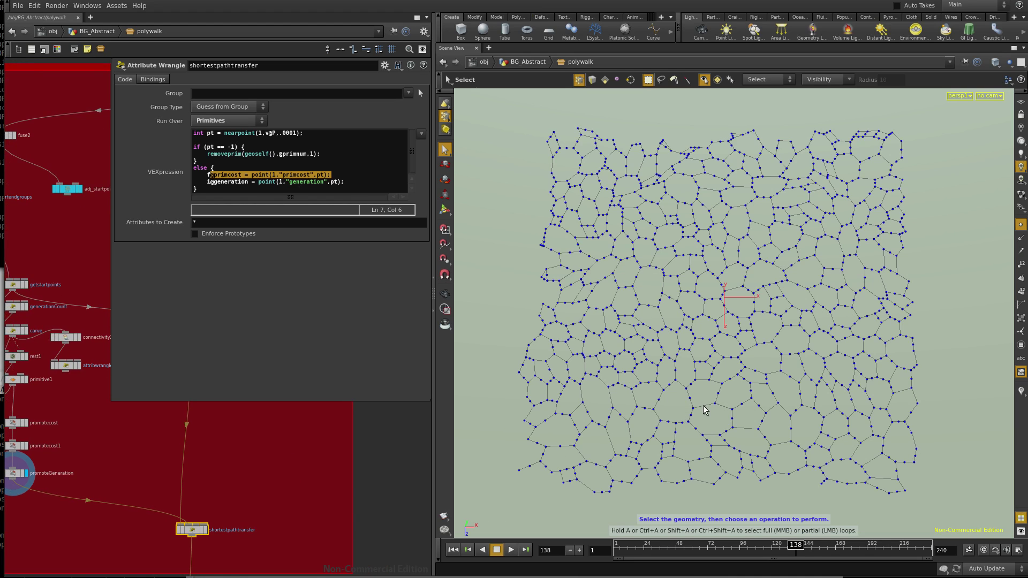
{"action": "left_click", "coordinate": [206, 532]}
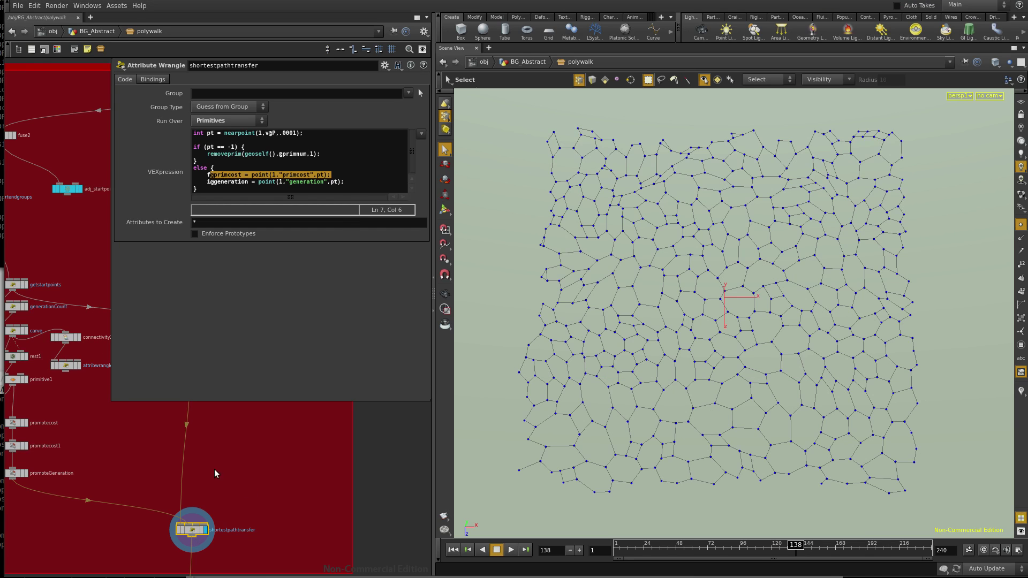
Step: Highlight the primcost and generation lines in the shortestpathtransfer VEX code and view the branching-tree output
{"action": "middle_click_drag", "start_coordinate": [214, 469], "coordinate": [195, 495]}
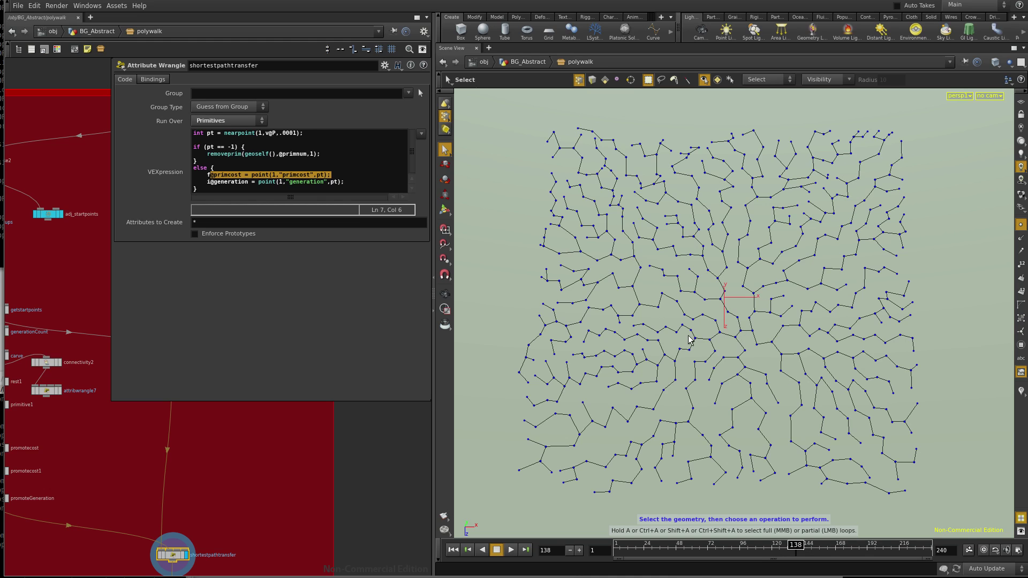
{"action": "left_click_drag", "start_coordinate": [347, 183], "coordinate": [170, 176]}
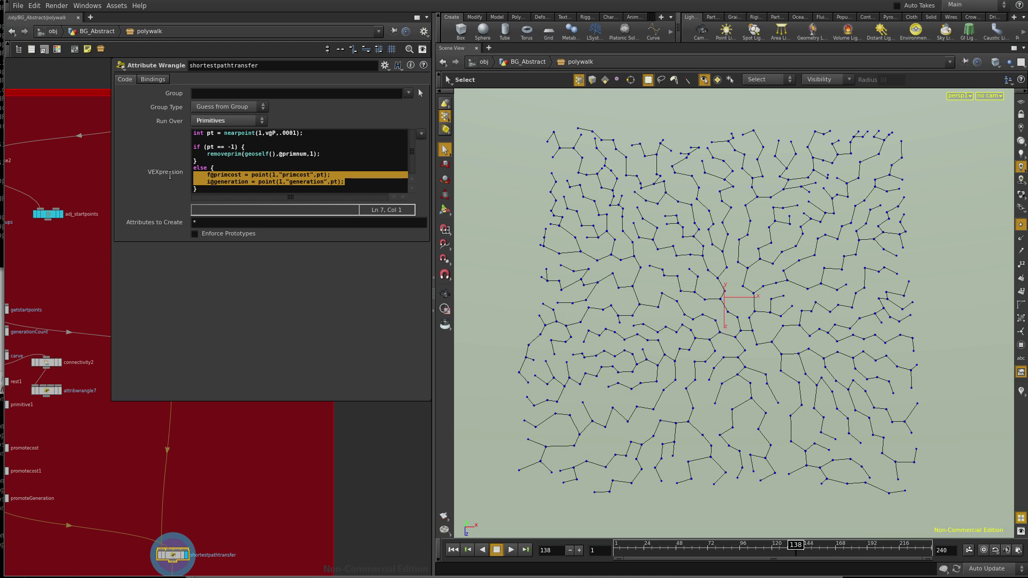
{"action": "scroll", "coordinate": [193, 482], "scroll_direction": "down", "scroll_amount": 2}
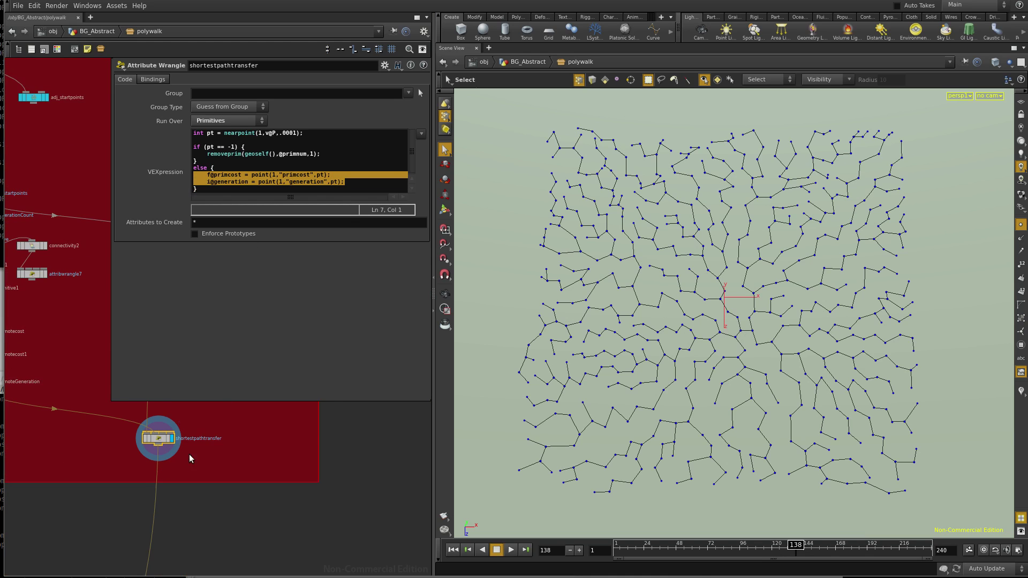